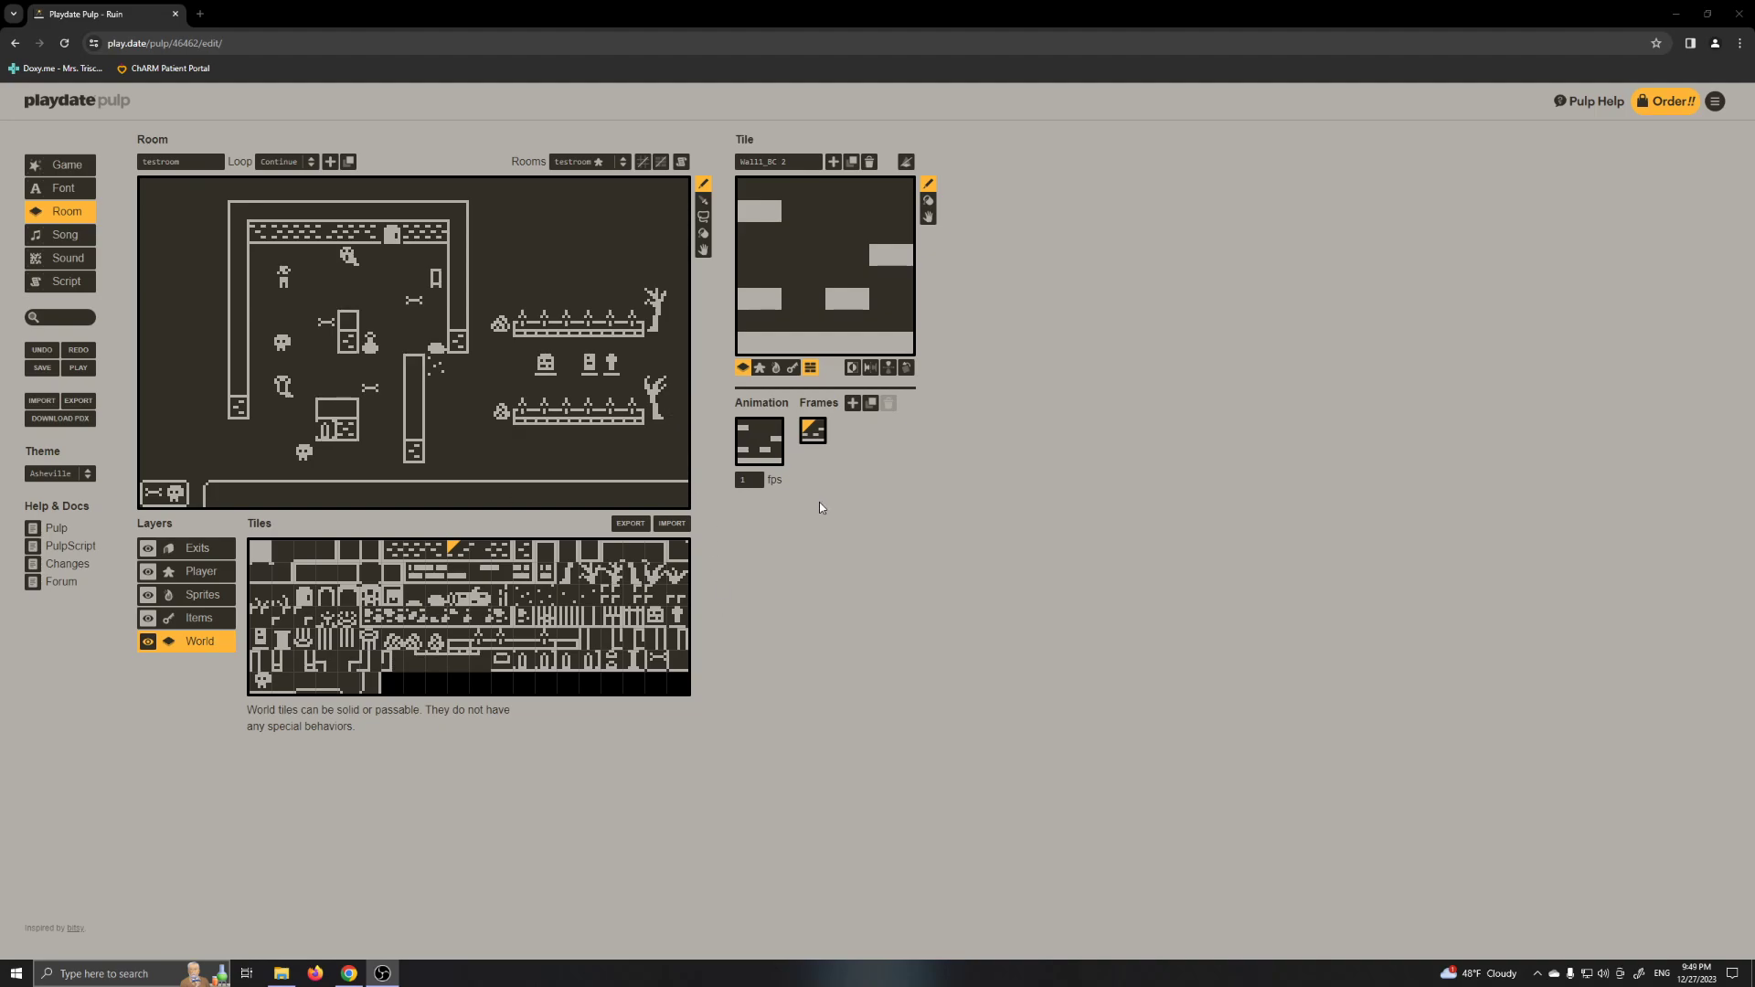
# - Replace the alcove in the lower brick block's bottom-left corner with the Wall1_BL tile
pyautogui.click(392, 551)
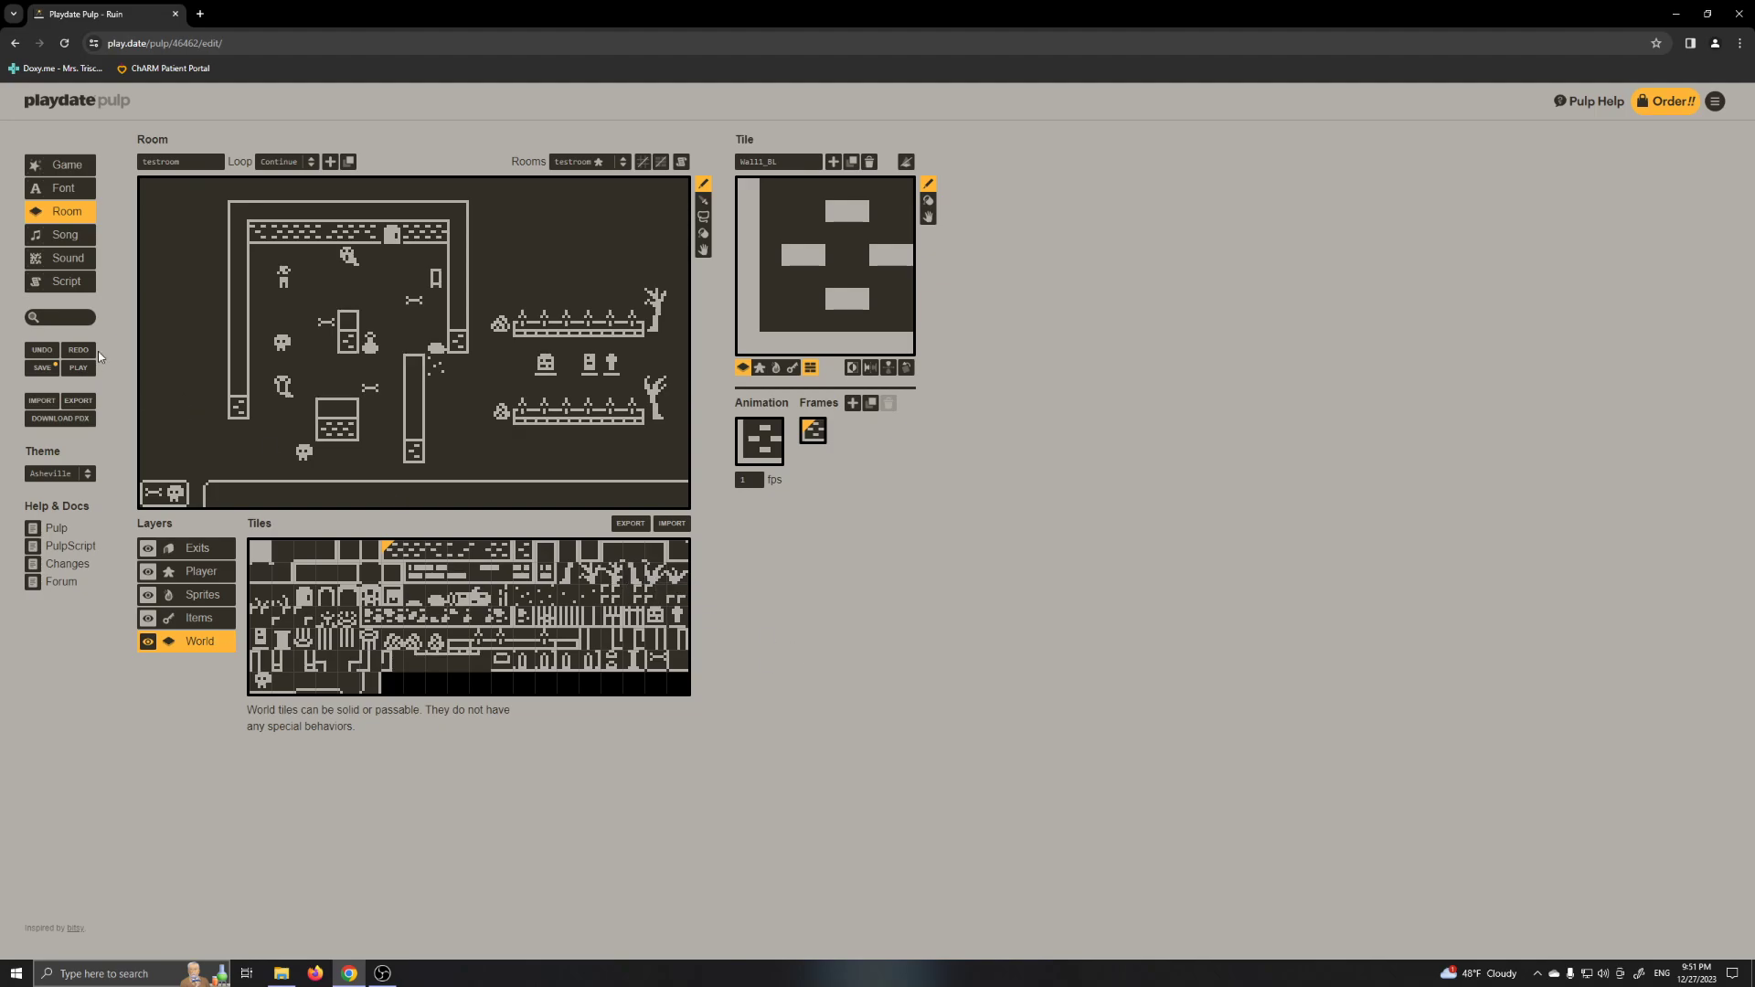
# - Playtest the game, walking the player around the walled ruin, and dismiss the ending text
pyautogui.click(77, 367)
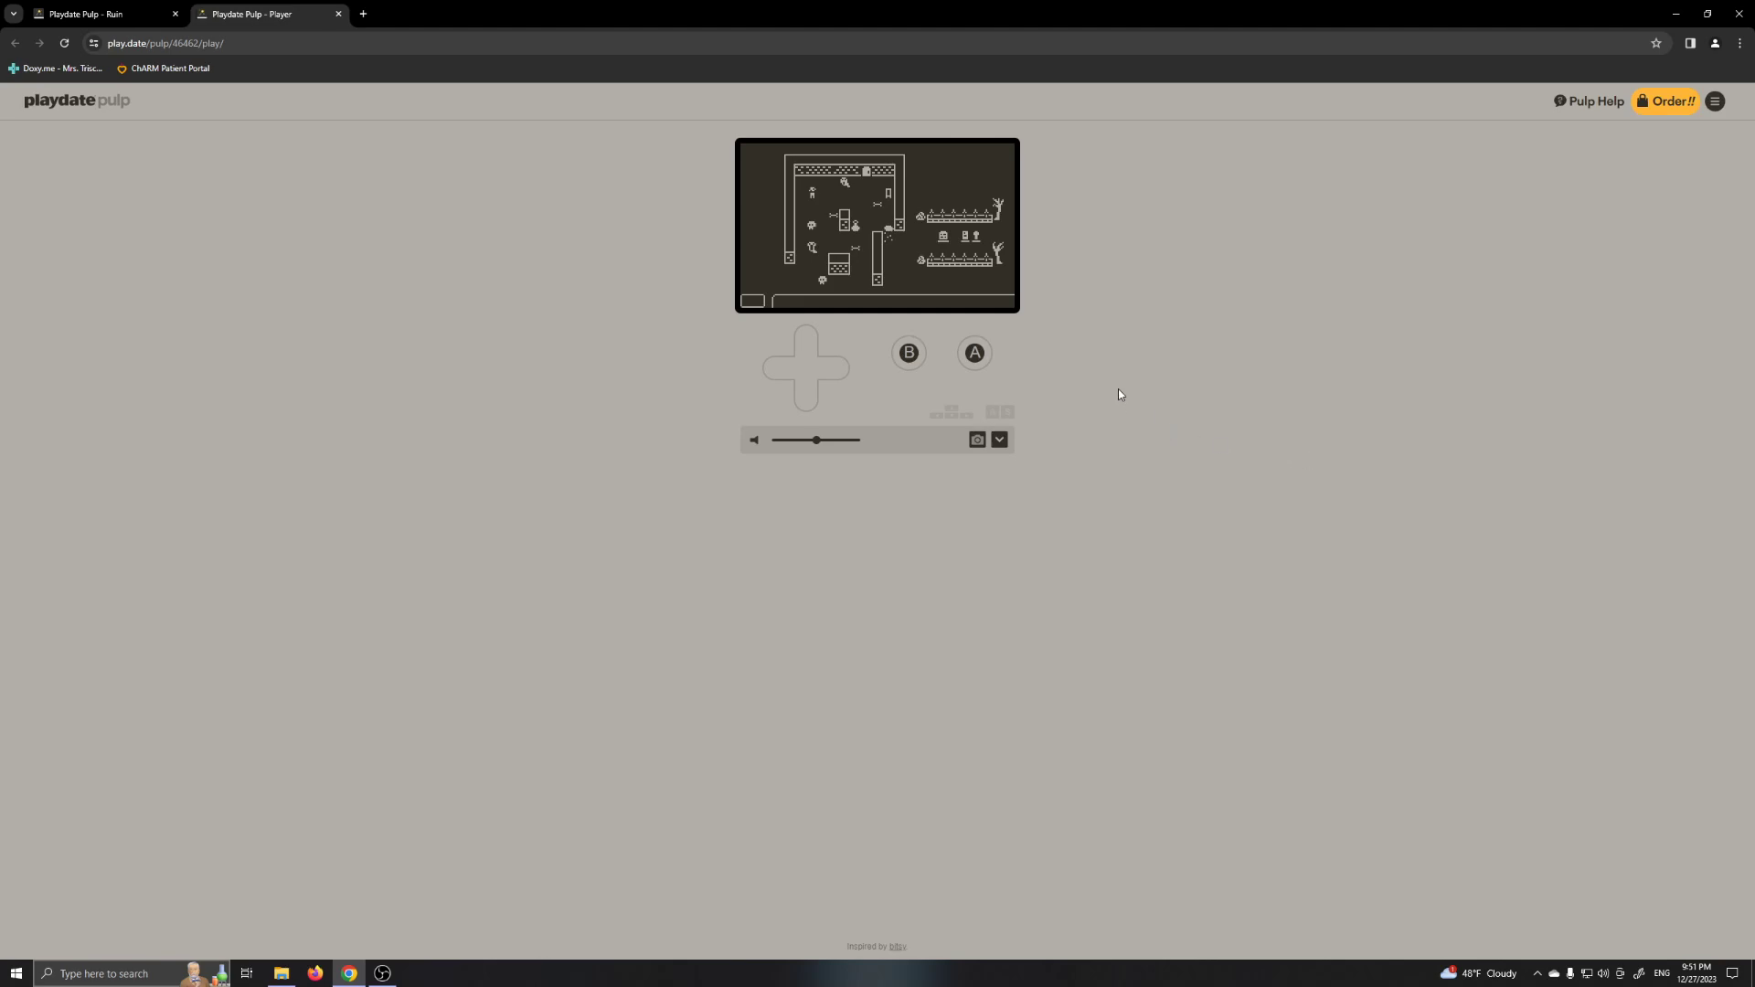
pyautogui.click(1000, 442)
pyautogui.click(1000, 442)
pyautogui.press('Right')
pyautogui.press('Right')
pyautogui.press('Right')
pyautogui.press('Up')
pyautogui.press('Up')
pyautogui.press('Up')
pyautogui.press('Up')
pyautogui.press('Left')
pyautogui.press('Left')
pyautogui.press('Left')
pyautogui.press('Left')
pyautogui.press('Left')
pyautogui.press('Down')
pyautogui.press('Down')
pyautogui.press('Right')
pyautogui.press('Down')
pyautogui.press('Right')
pyautogui.press('Right')
pyautogui.press('Right')
pyautogui.press('Up')
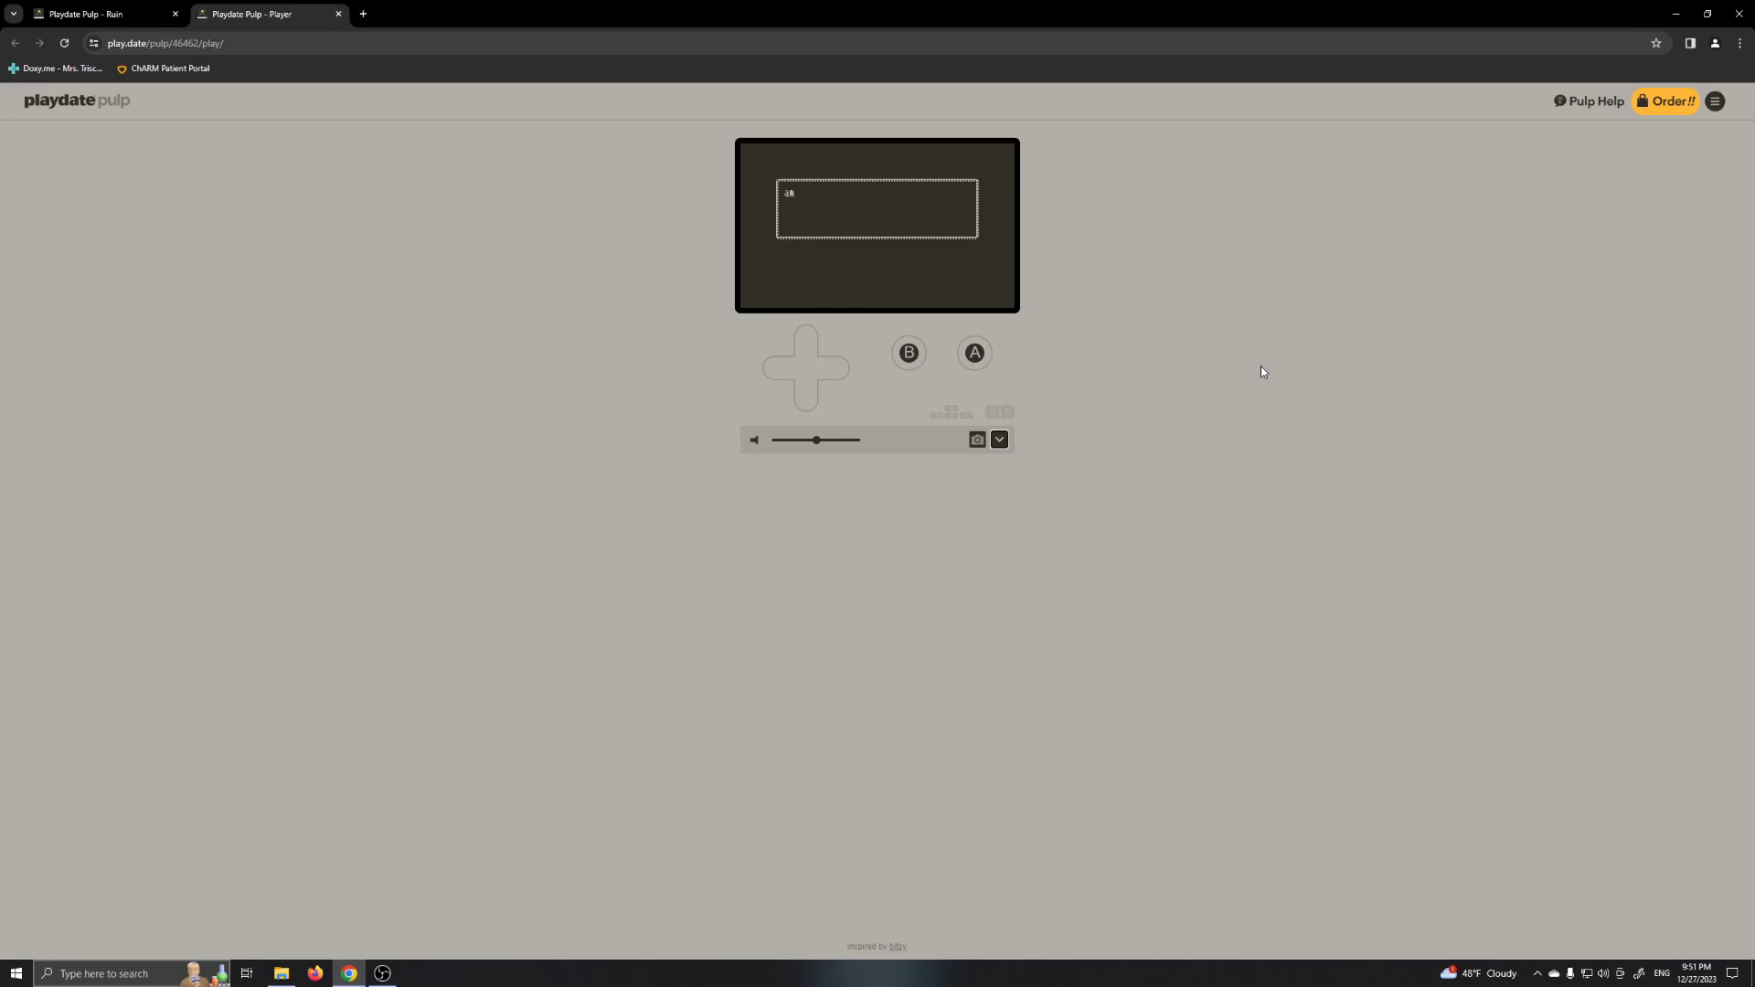
pyautogui.press('x')
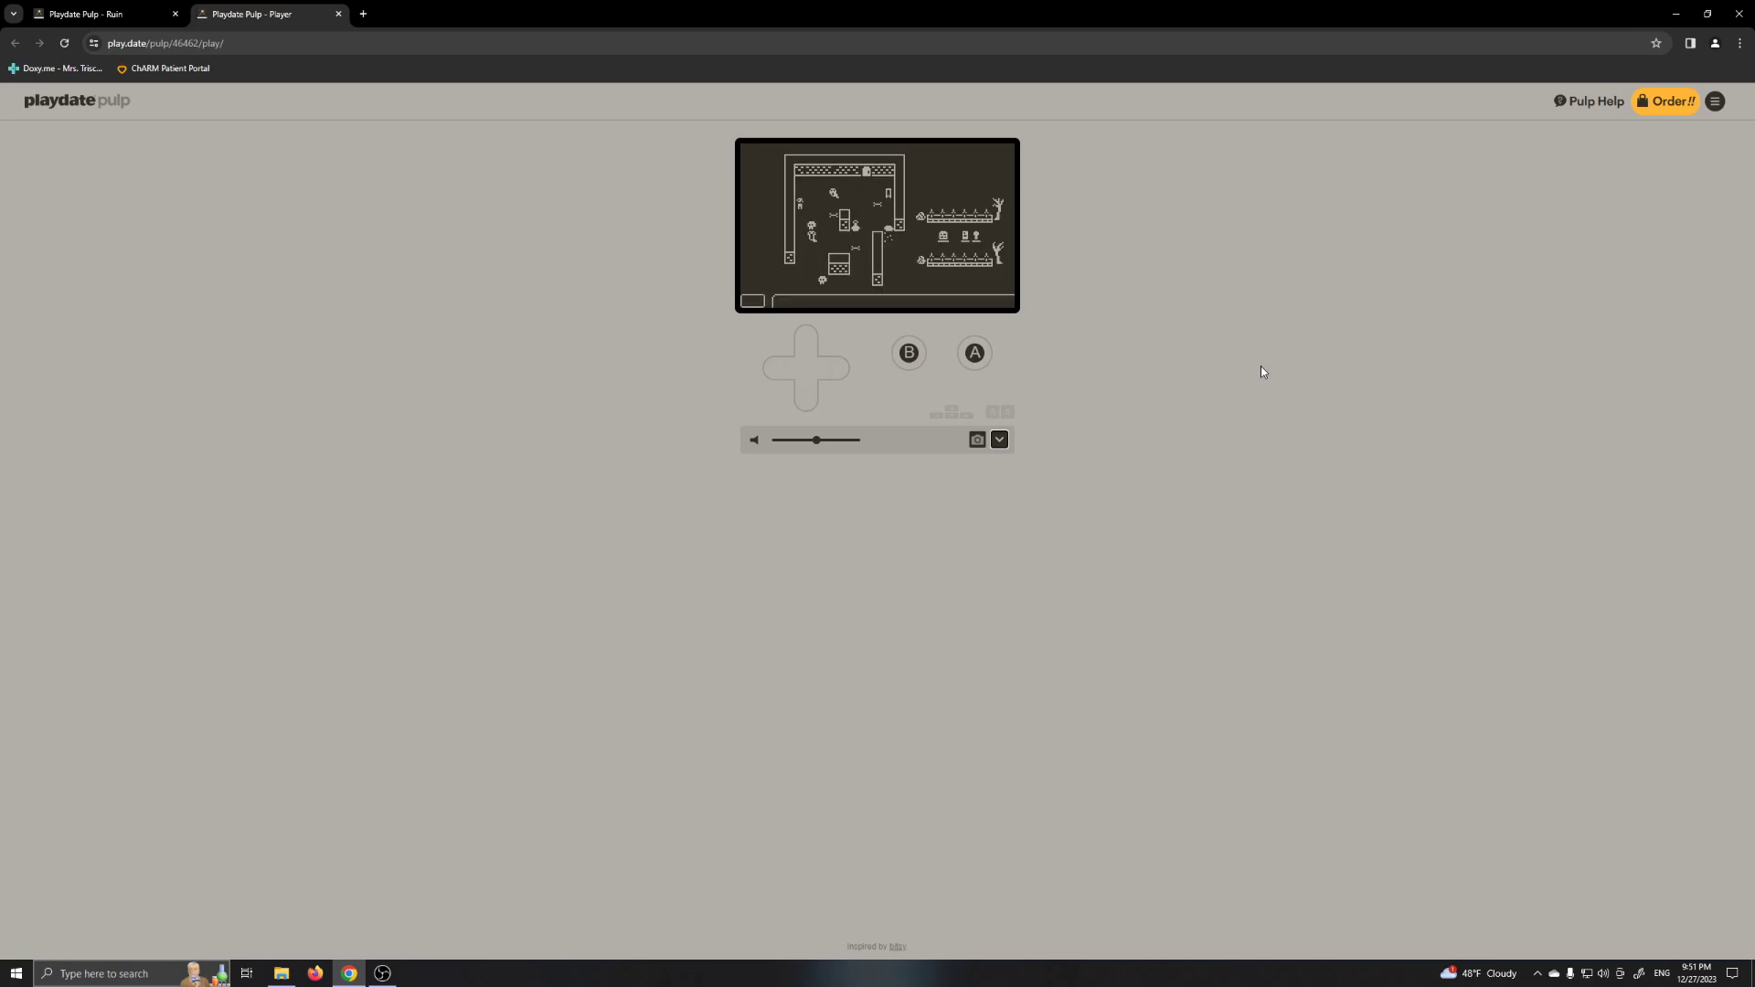
# - Playtest the room again, steering around the obstacles and using the A action along the way
pyautogui.press('Right')
pyautogui.press('Right')
pyautogui.press('Up')
pyautogui.press('Right')
pyautogui.press('x')
pyautogui.press('Left')
pyautogui.press('x')
pyautogui.press('Right')
pyautogui.press('Down')
pyautogui.press('Down')
pyautogui.press('Right')
pyautogui.press('Up')
pyautogui.press('Right')
pyautogui.press('Down')
pyautogui.press('Down')
pyautogui.press('Down')
pyautogui.press('Right')
pyautogui.press('Right')
pyautogui.press('Down')
pyautogui.press('Down')
pyautogui.press('Left')
pyautogui.press('Right')
pyautogui.press('Right')
pyautogui.press('Right')
pyautogui.press('Right')
pyautogui.press('Up')
pyautogui.press('Up')
pyautogui.press('Left')
pyautogui.press('Left')
pyautogui.click(976, 353)
pyautogui.press('Right')
pyautogui.press('Up')
pyautogui.press('Up')
pyautogui.press('Up')
pyautogui.press('Up')
pyautogui.press('Up')
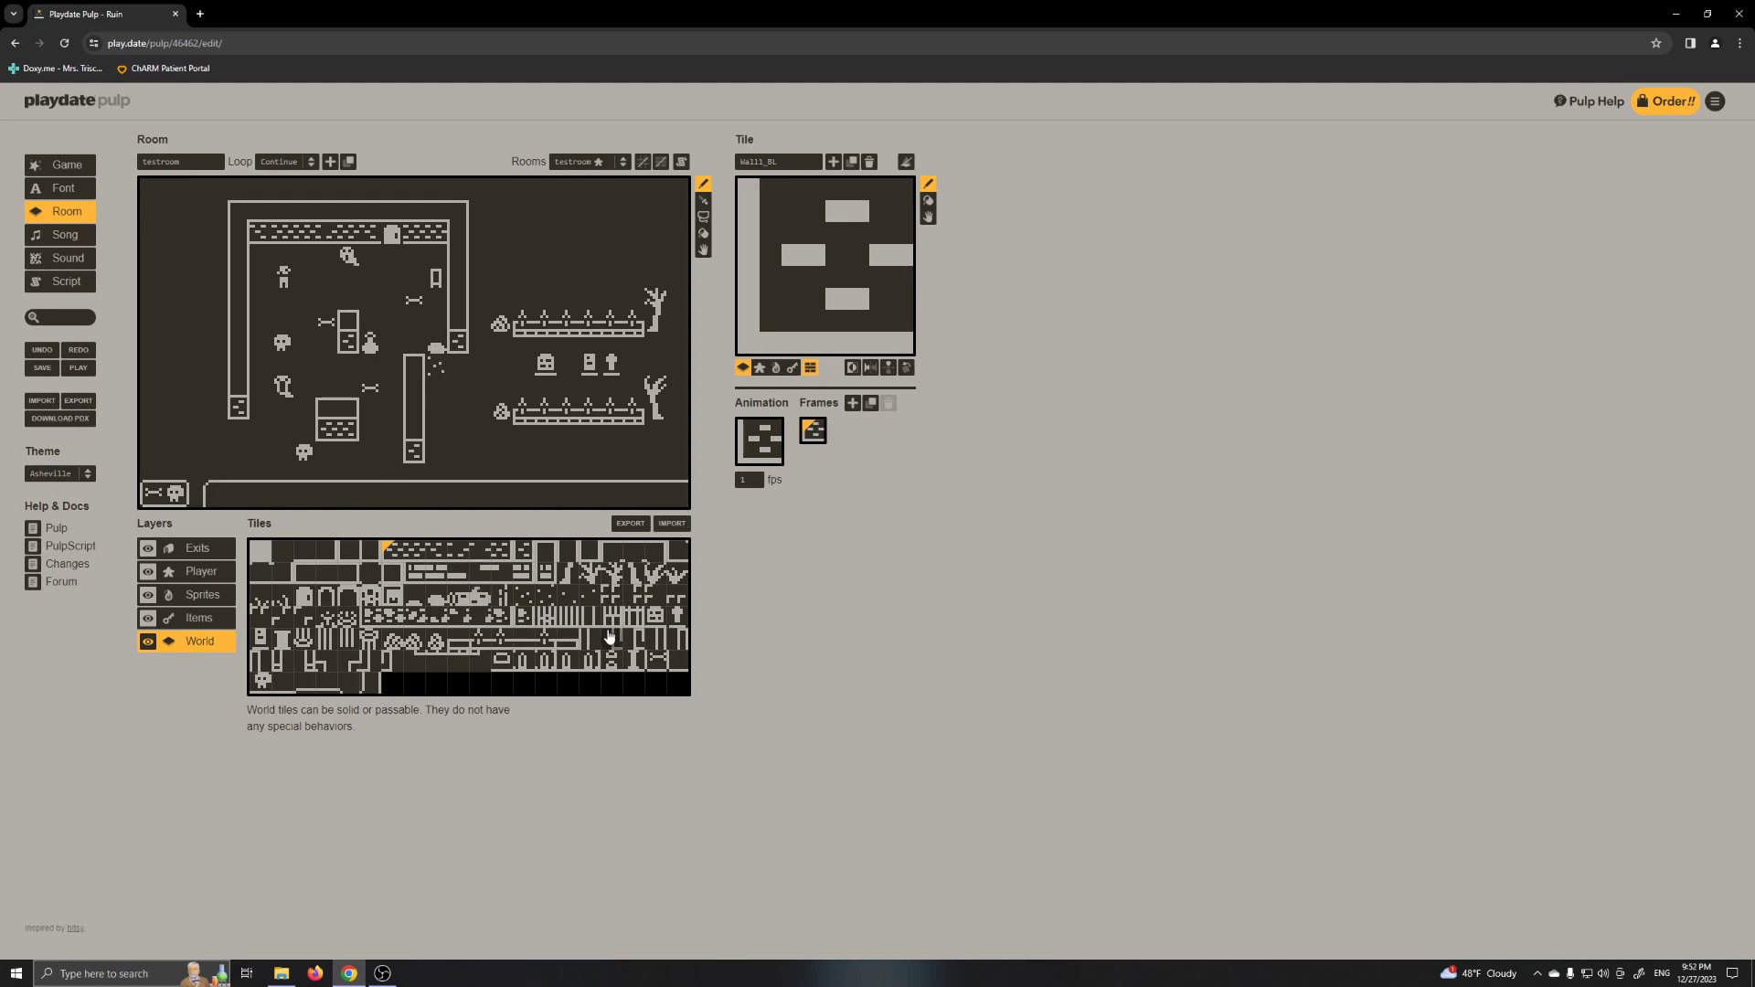
# - Inspect a brick wall tile and the Bush 2 tile in the room's world tiles
pyautogui.click(416, 553)
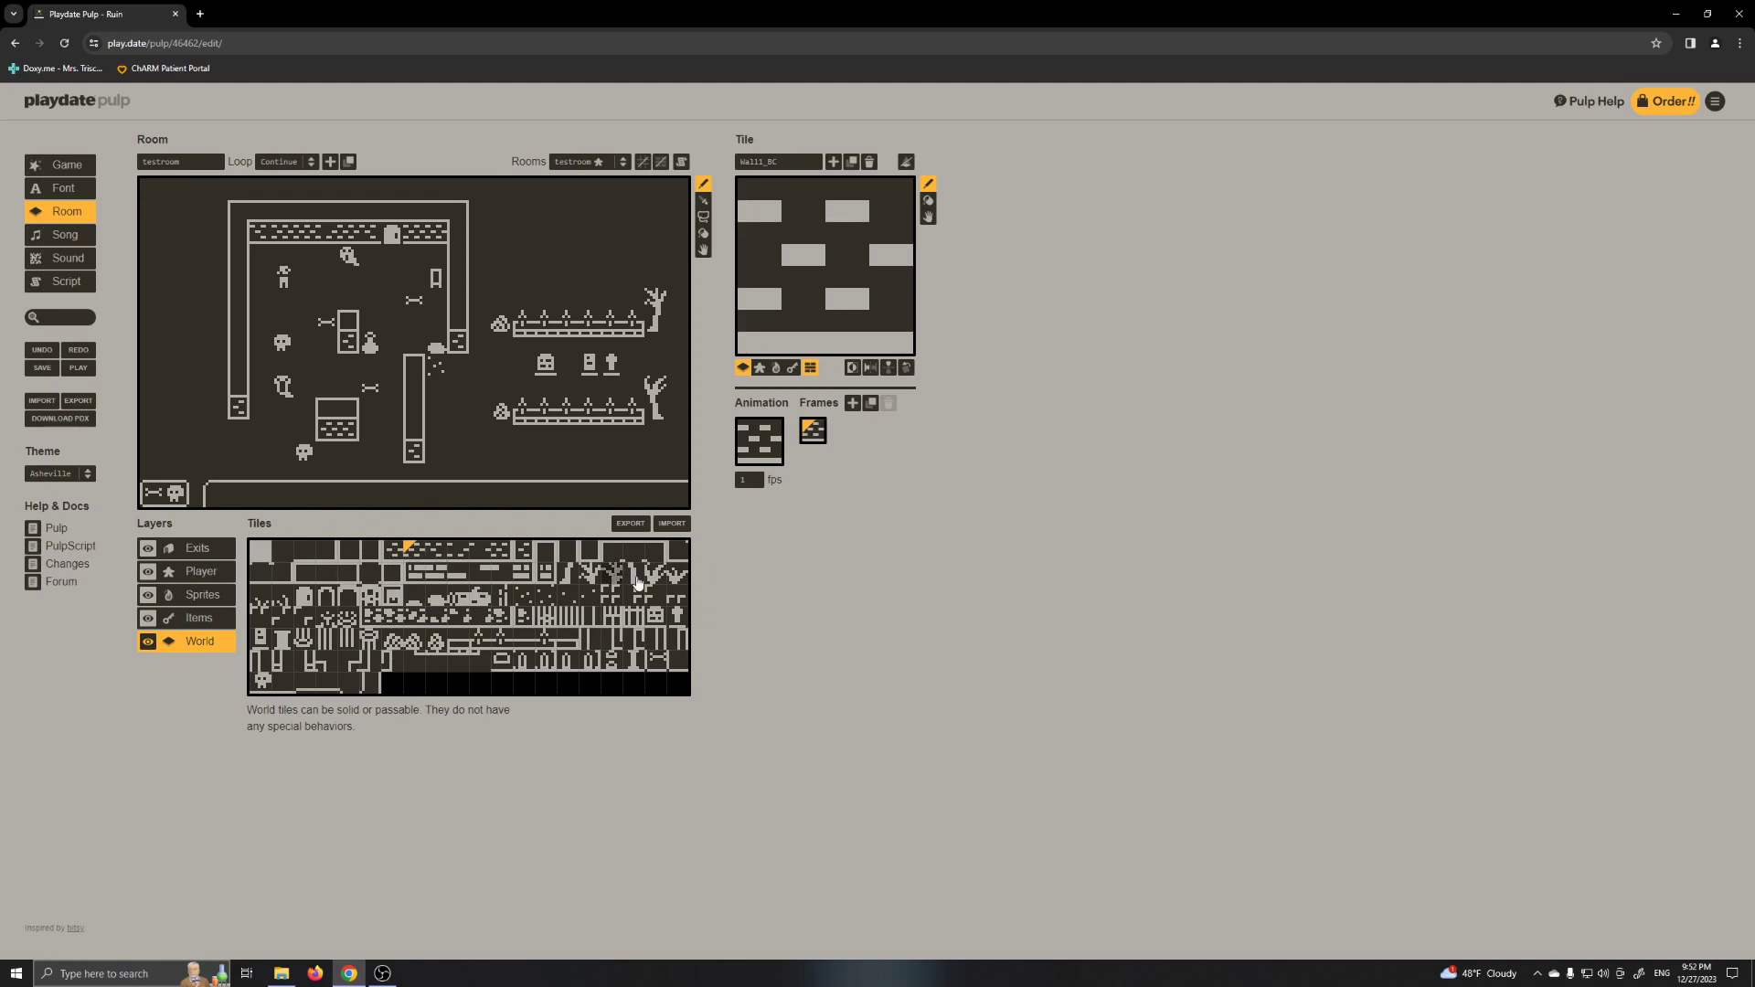
pyautogui.click(422, 647)
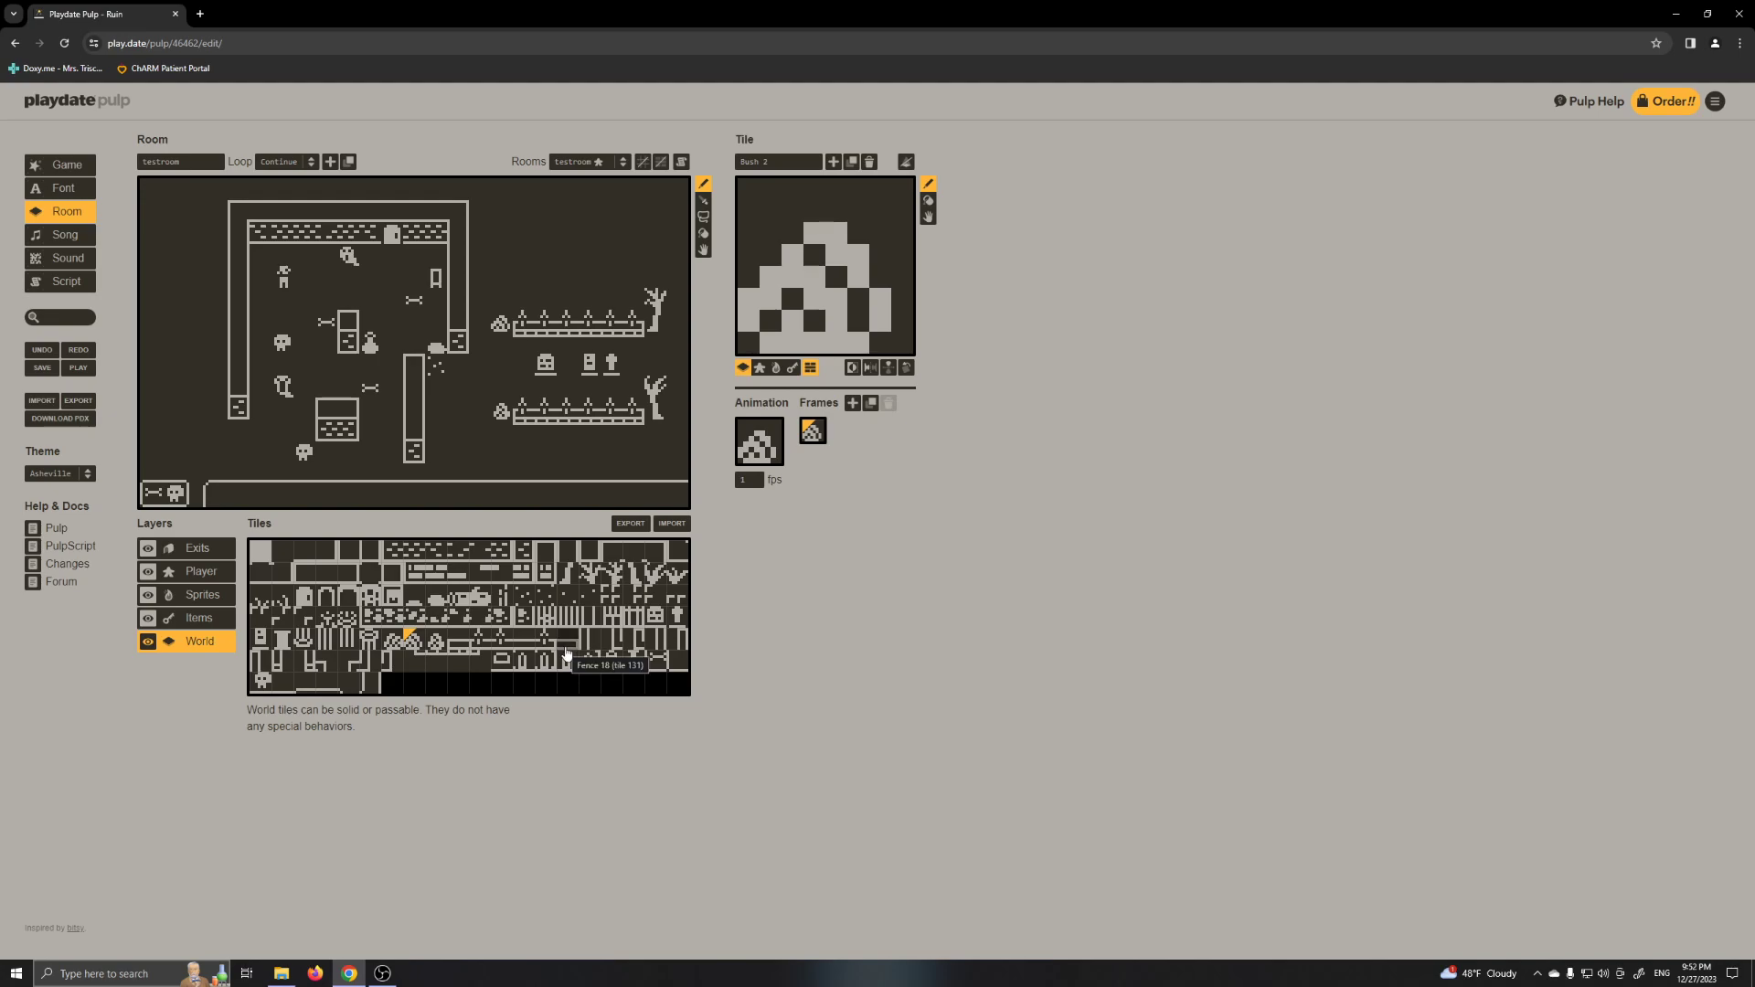
# - Build a three-tile pillar above the upper fence from the Pillar2_1, Pillar2_2 and Pillar2_3 tiles
pyautogui.click(305, 639)
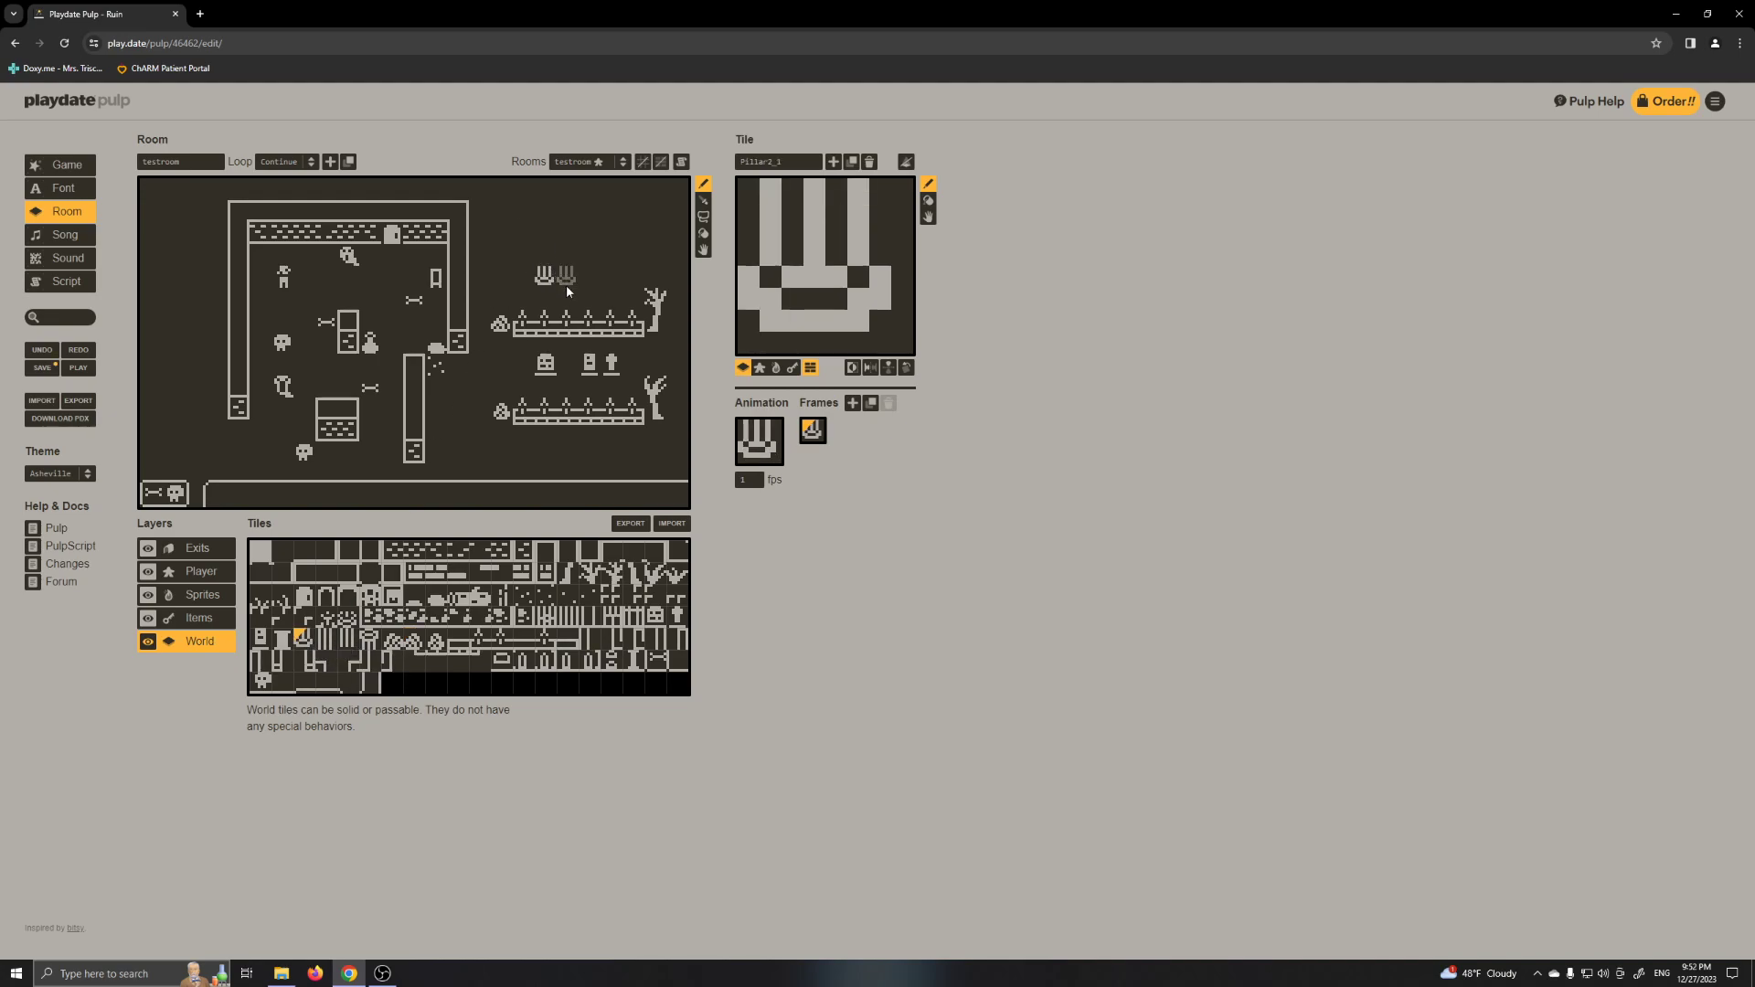
pyautogui.click(327, 637)
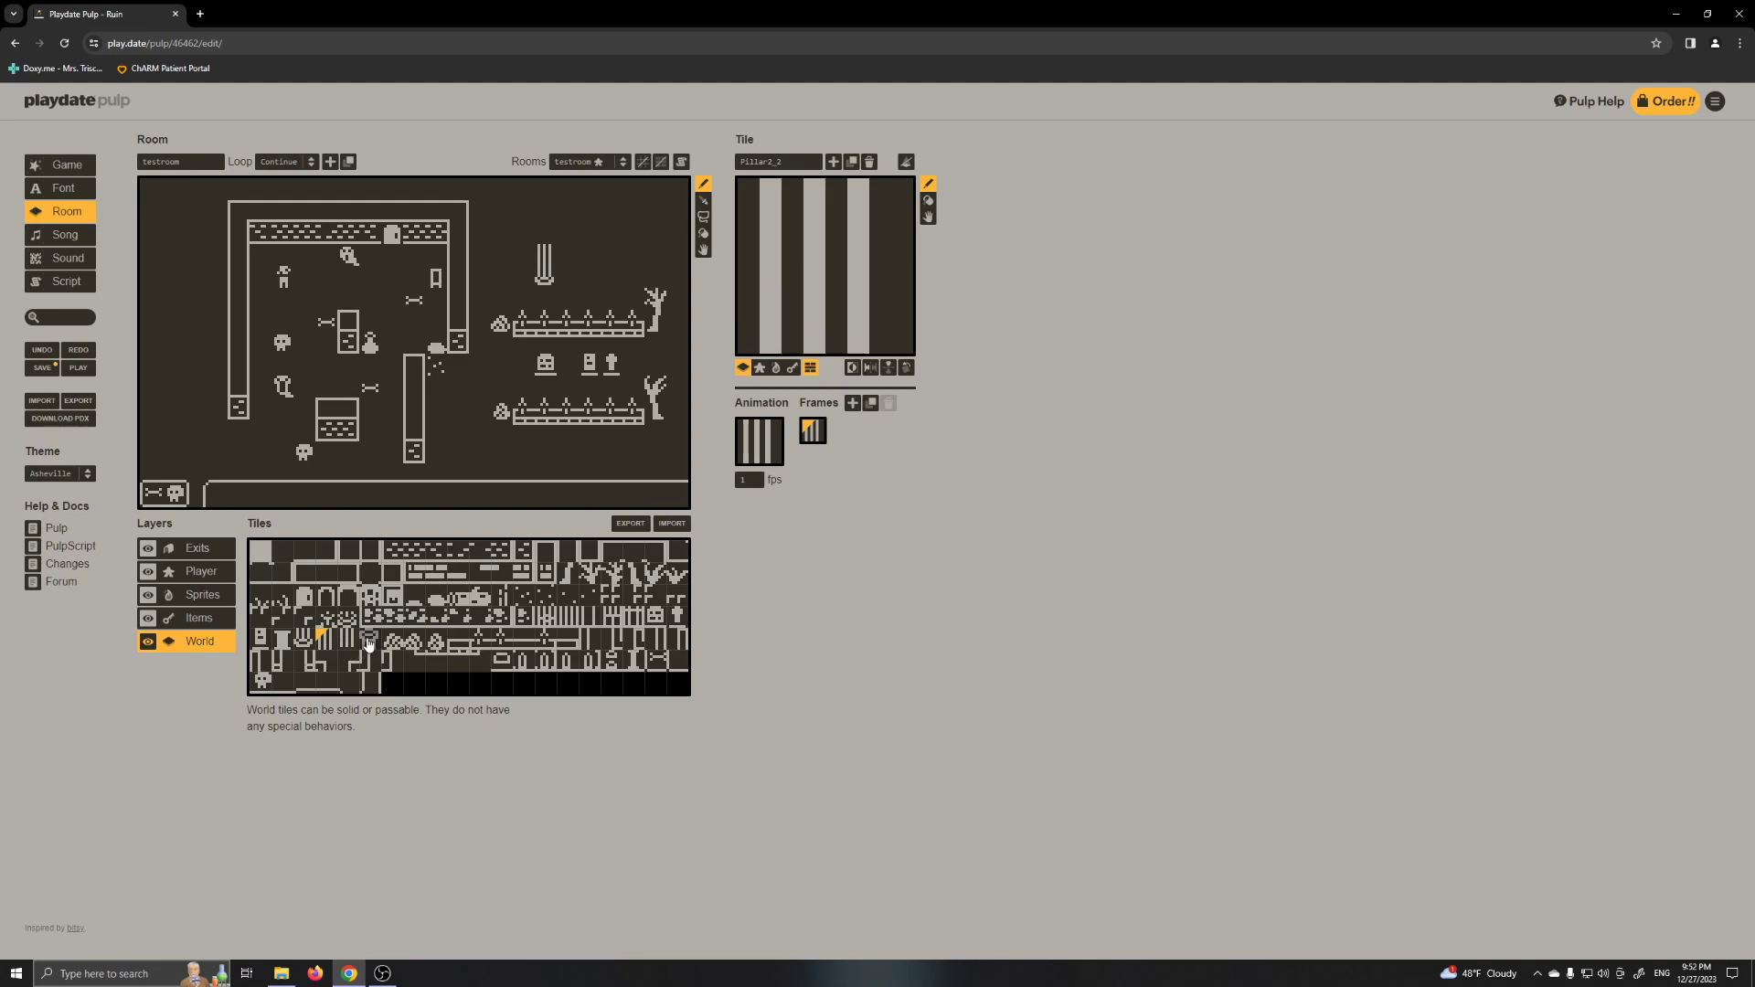
pyautogui.click(368, 640)
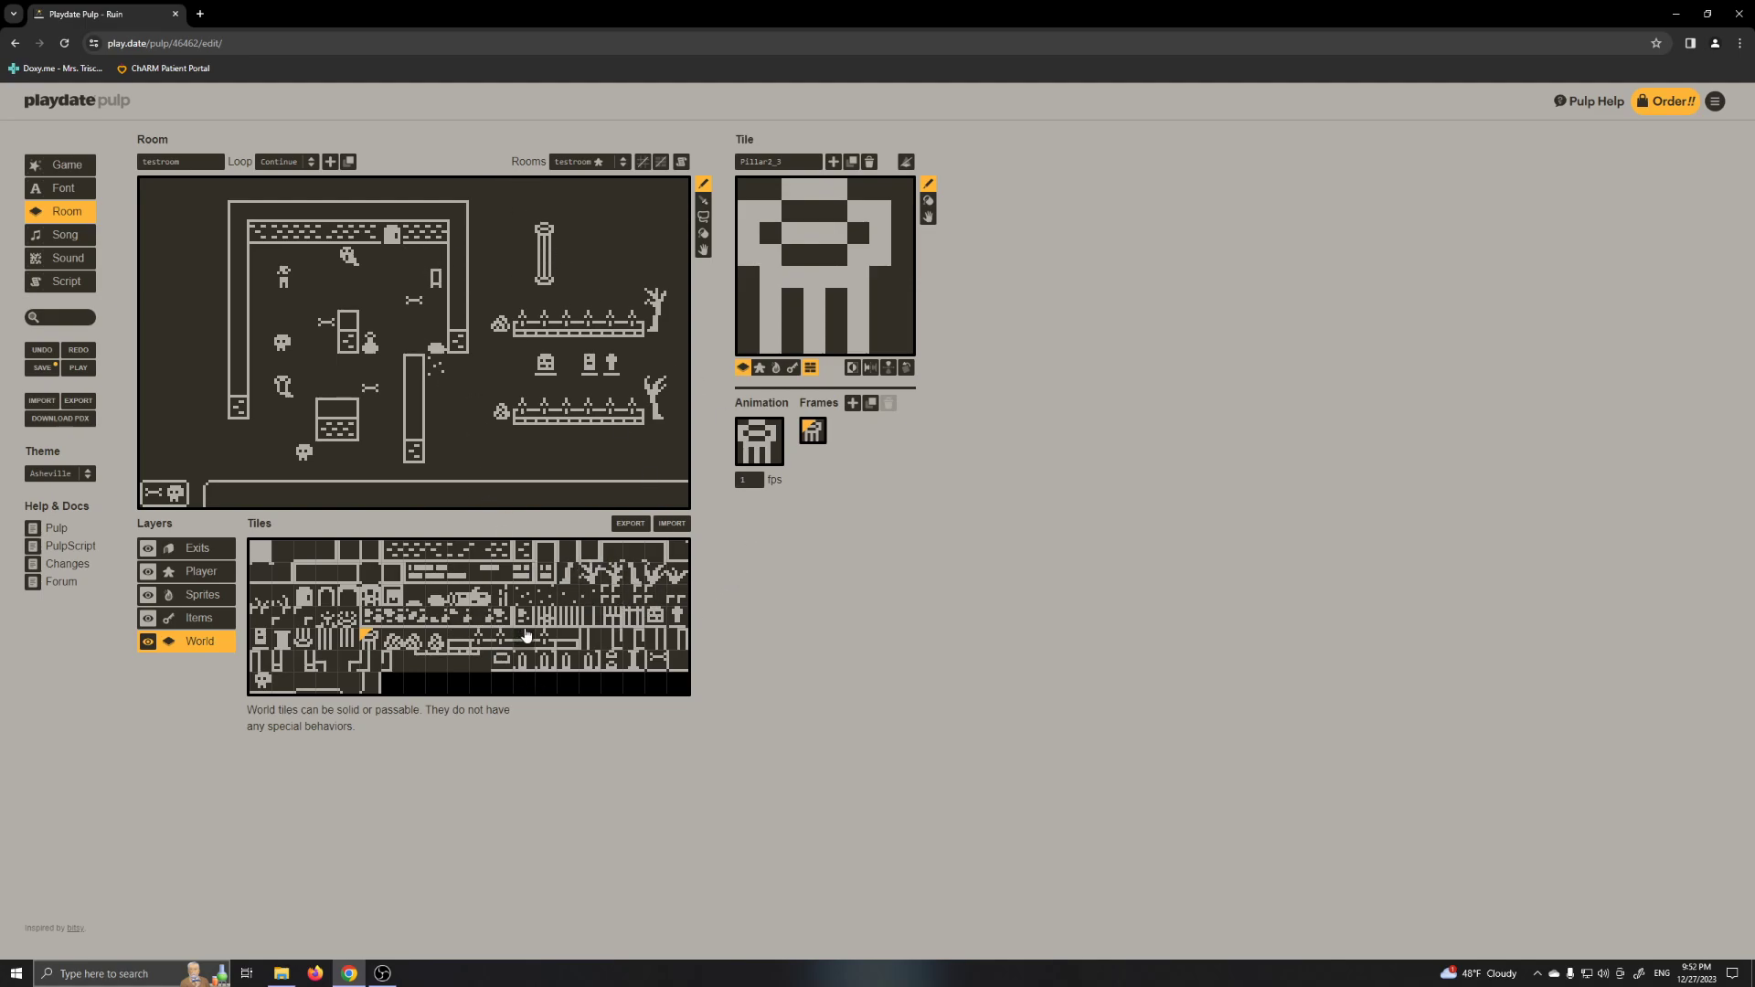
# - Look at an alcove world tile and the Song editor
pyautogui.click(568, 663)
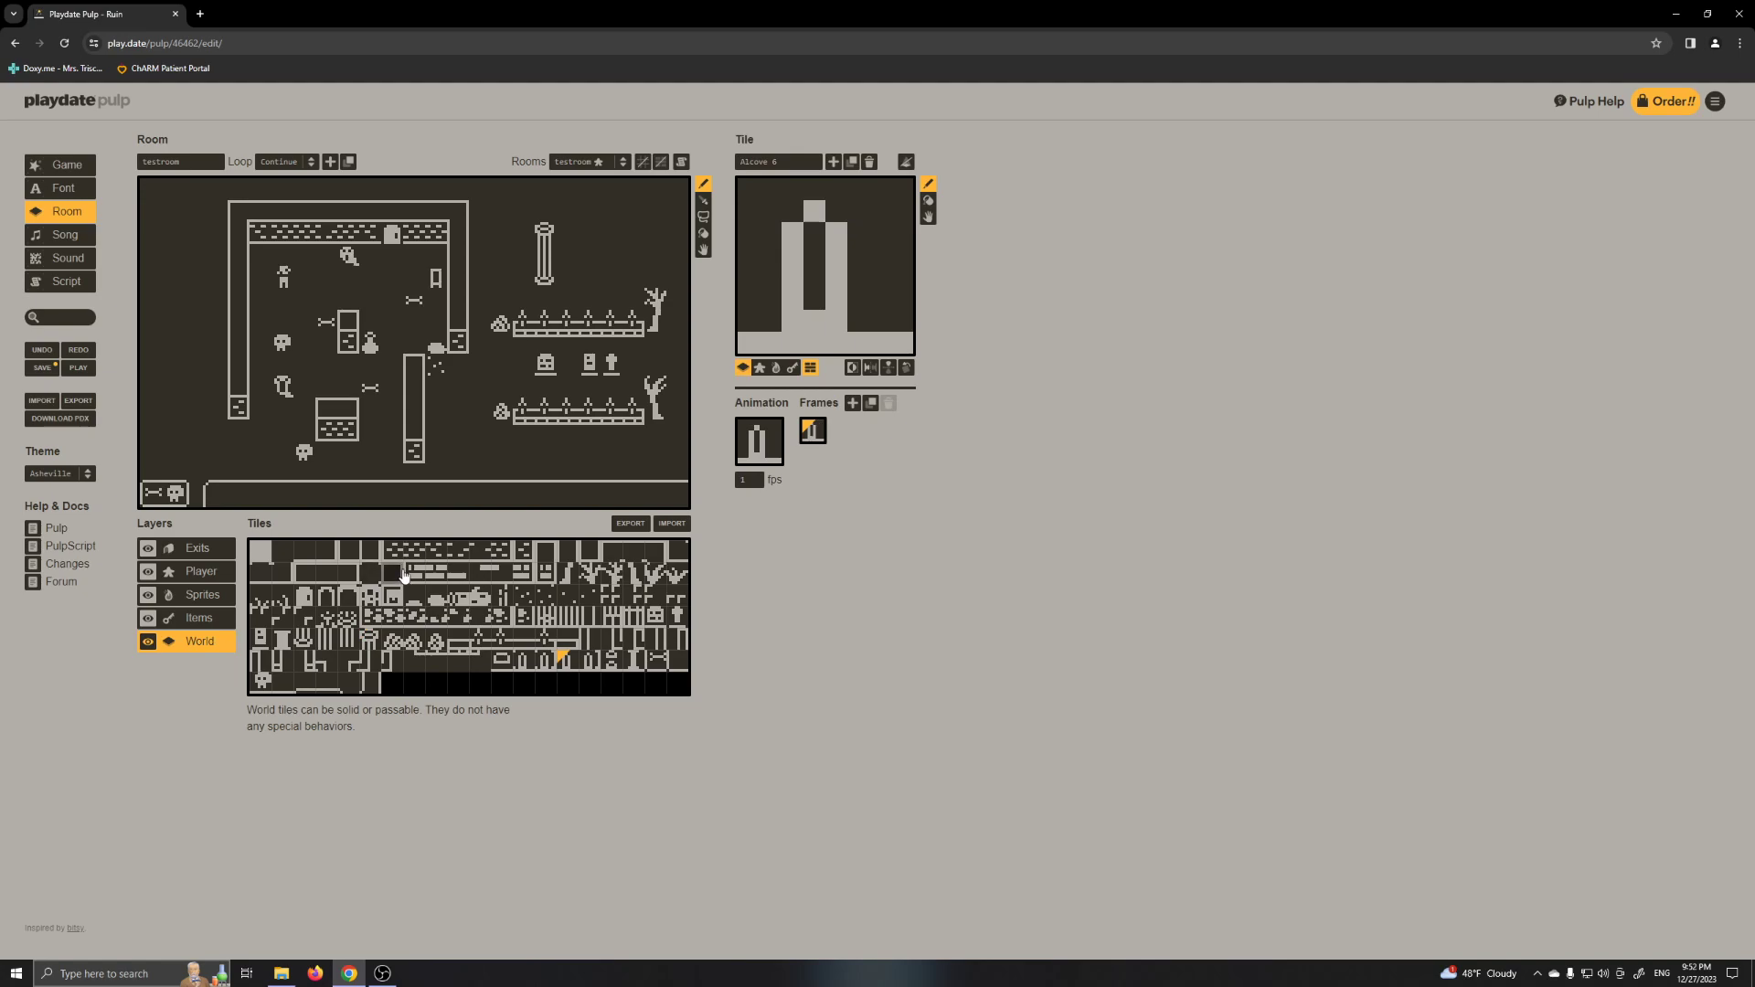
pyautogui.click(67, 242)
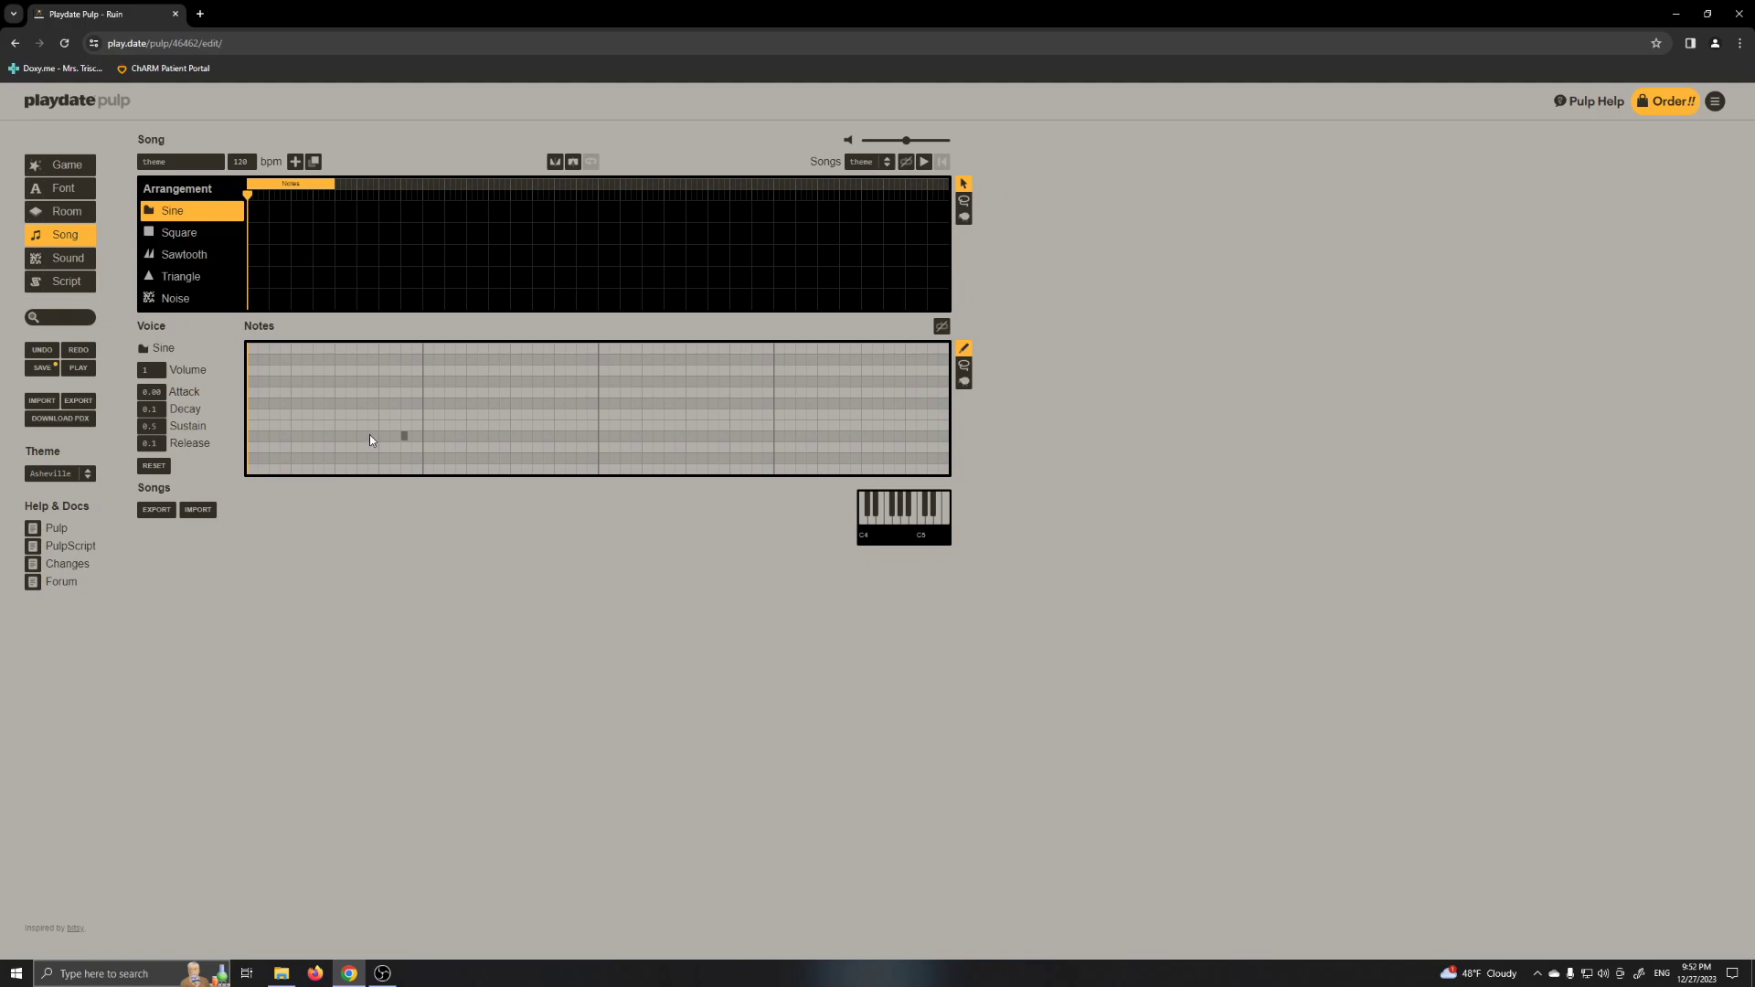
# - Add a short run of notes at the start of the beep sound and play it back
pyautogui.click(52, 261)
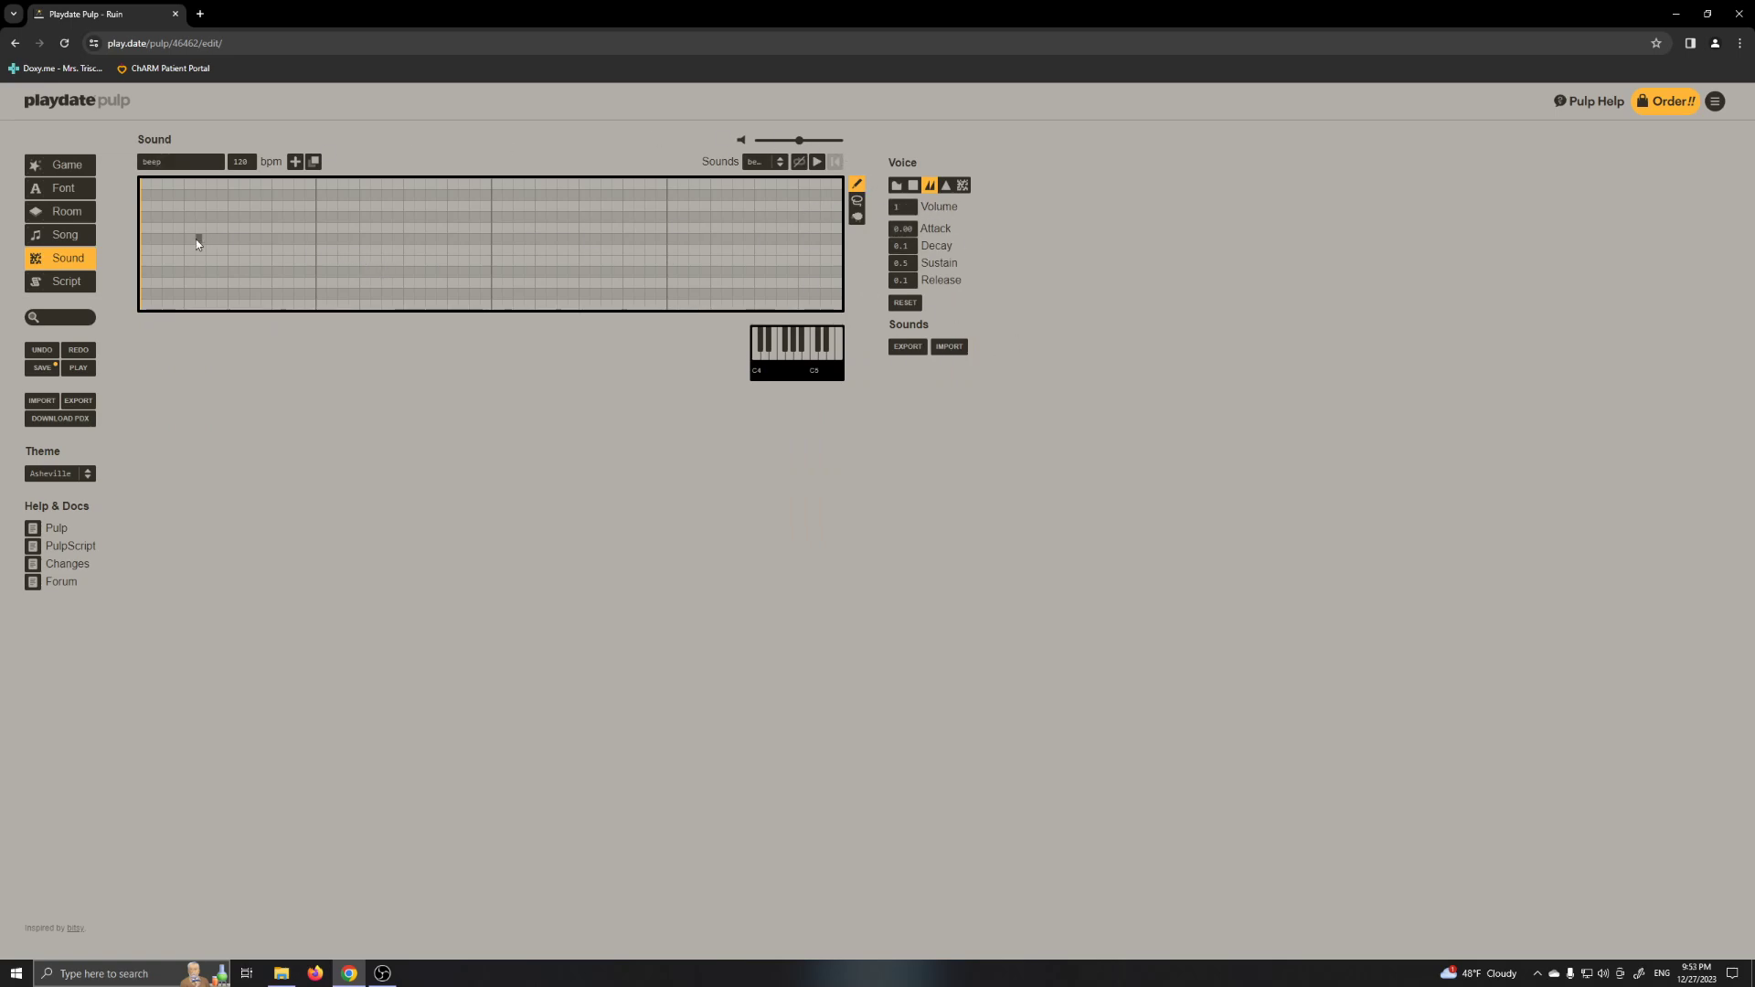
pyautogui.click(157, 208)
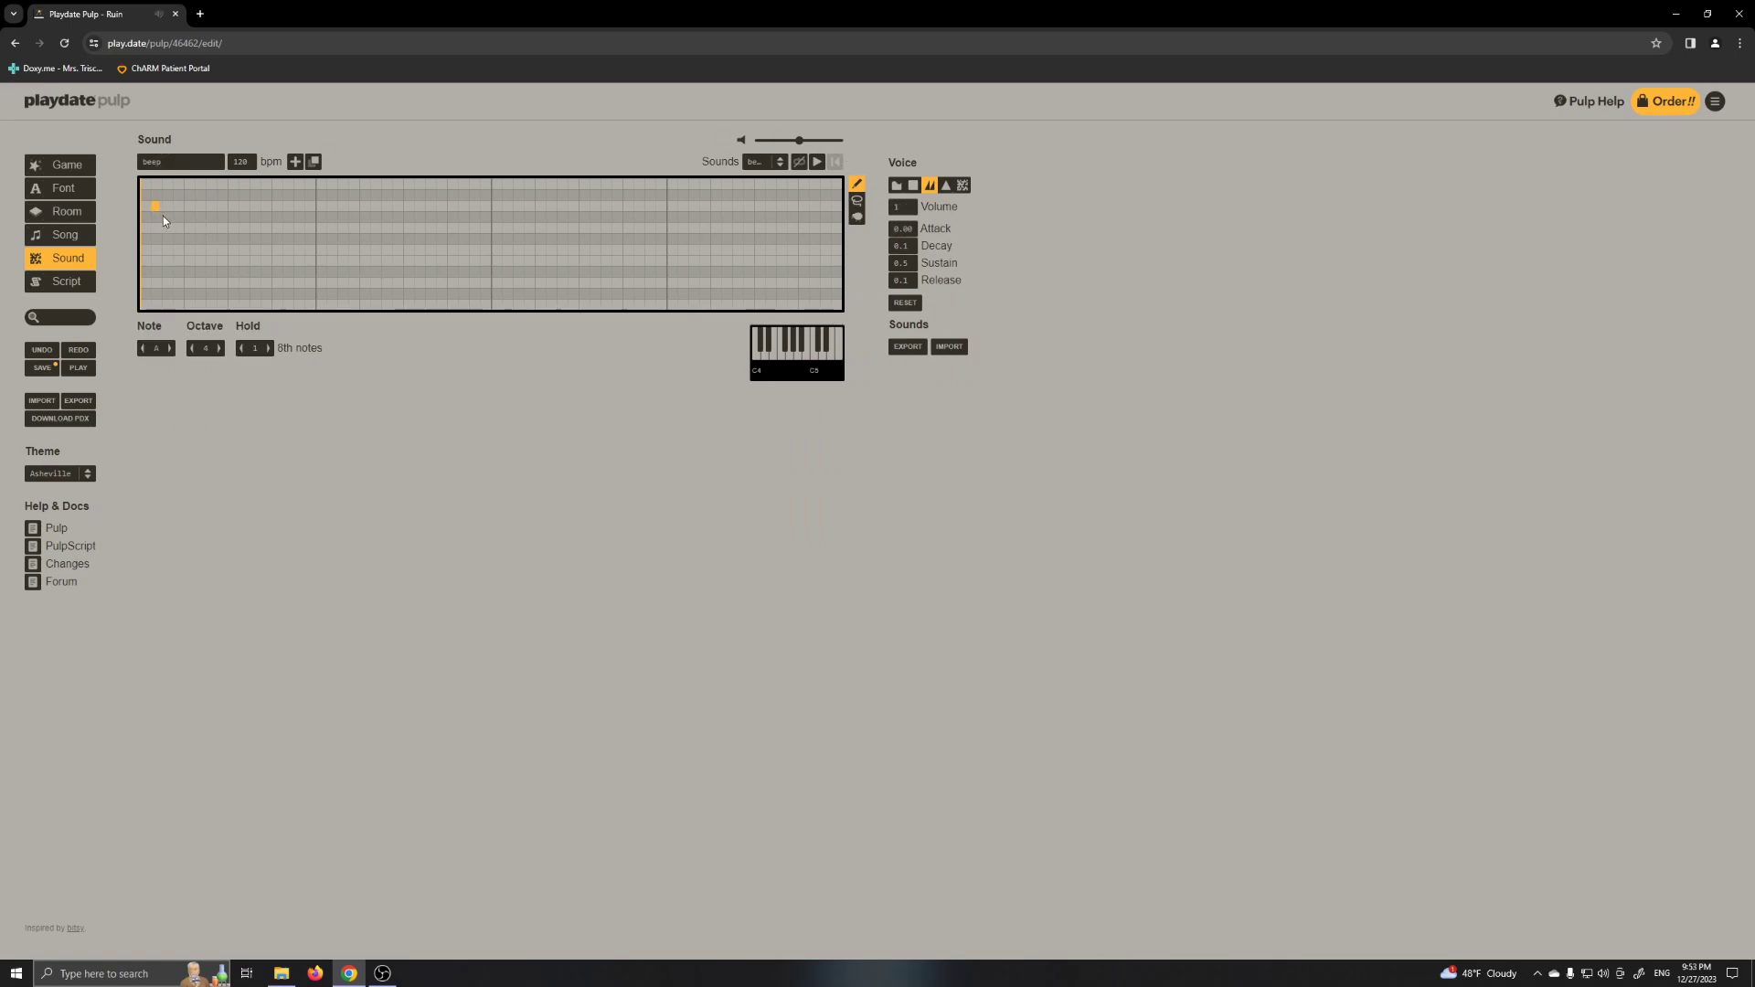
pyautogui.click(165, 216)
pyautogui.click(177, 228)
pyautogui.click(197, 238)
pyautogui.click(277, 271)
pyautogui.click(297, 216)
pyautogui.click(818, 163)
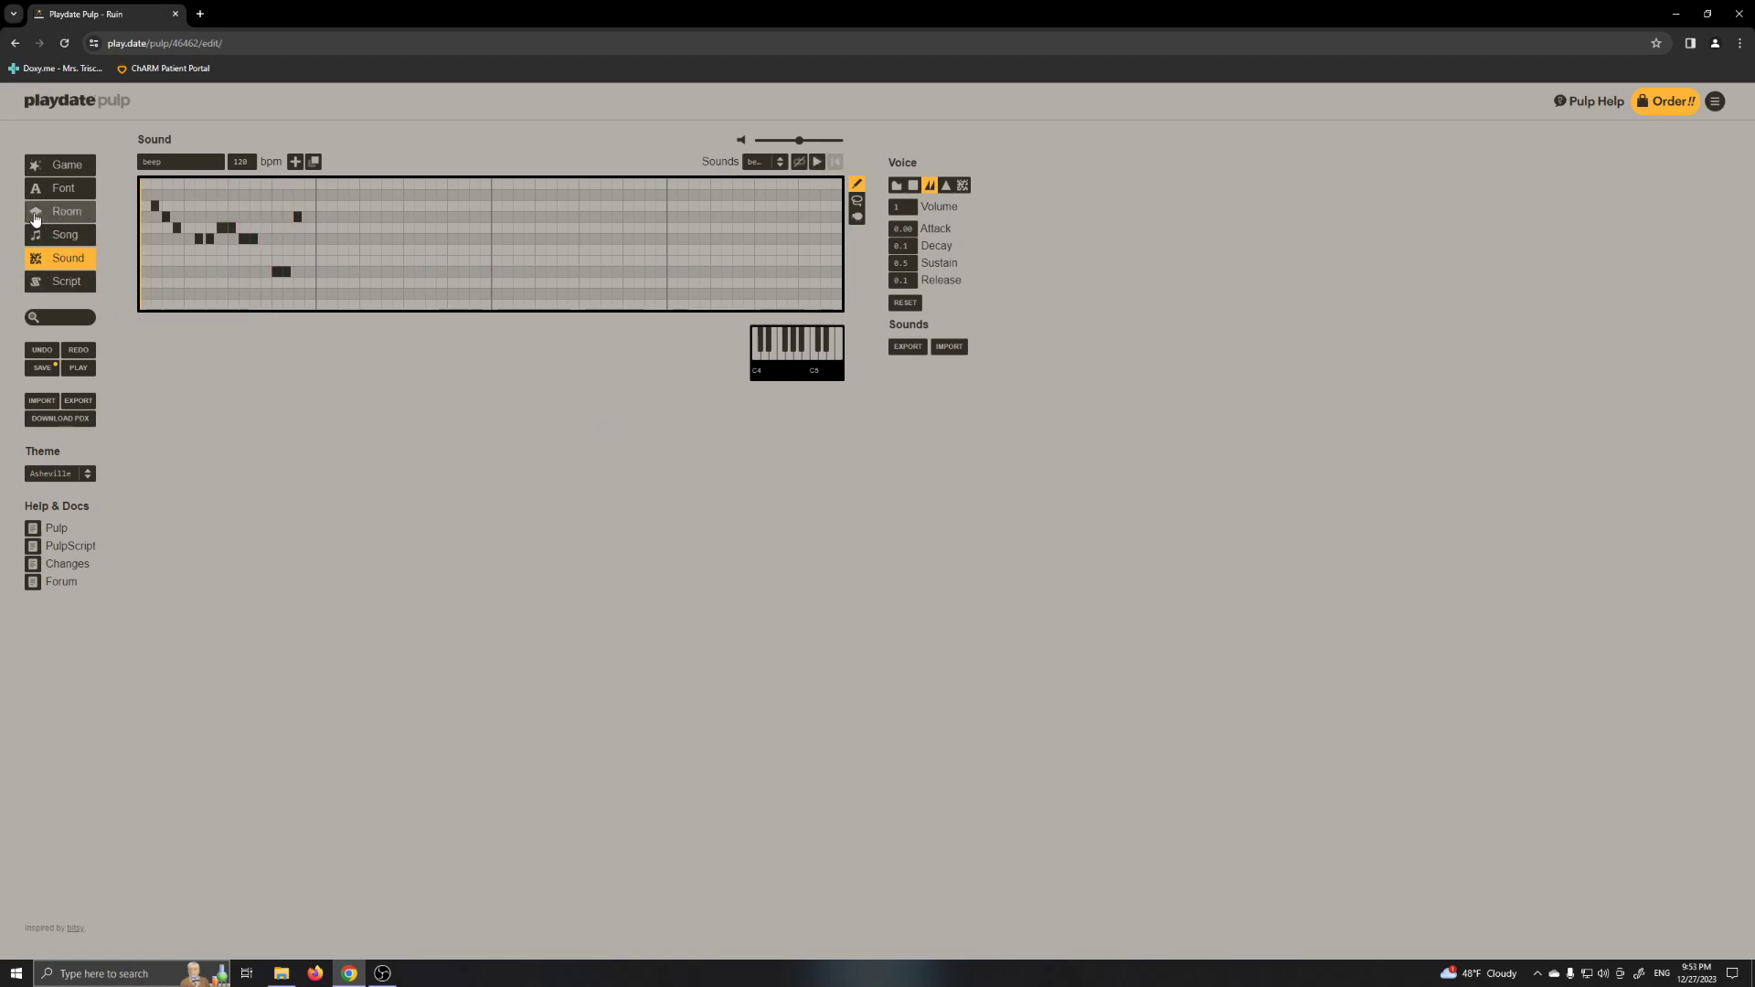
# - View the Font editor and the game script, and return to the Room editor
pyautogui.click(62, 188)
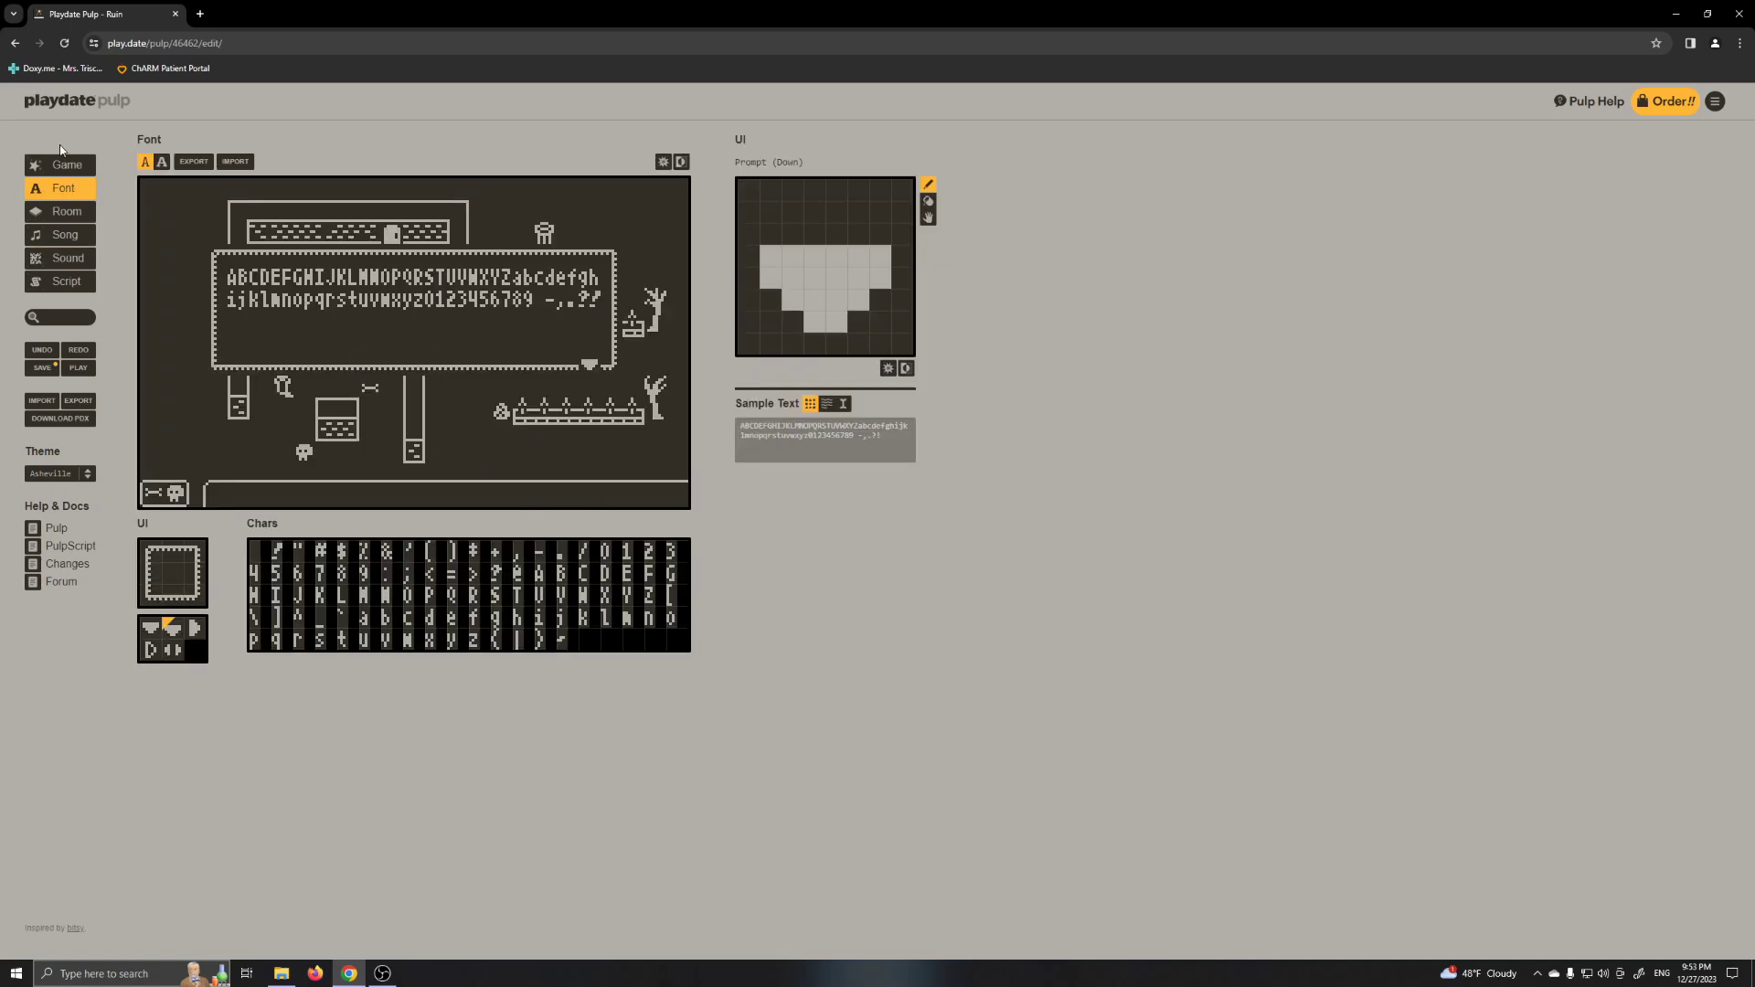
pyautogui.click(53, 291)
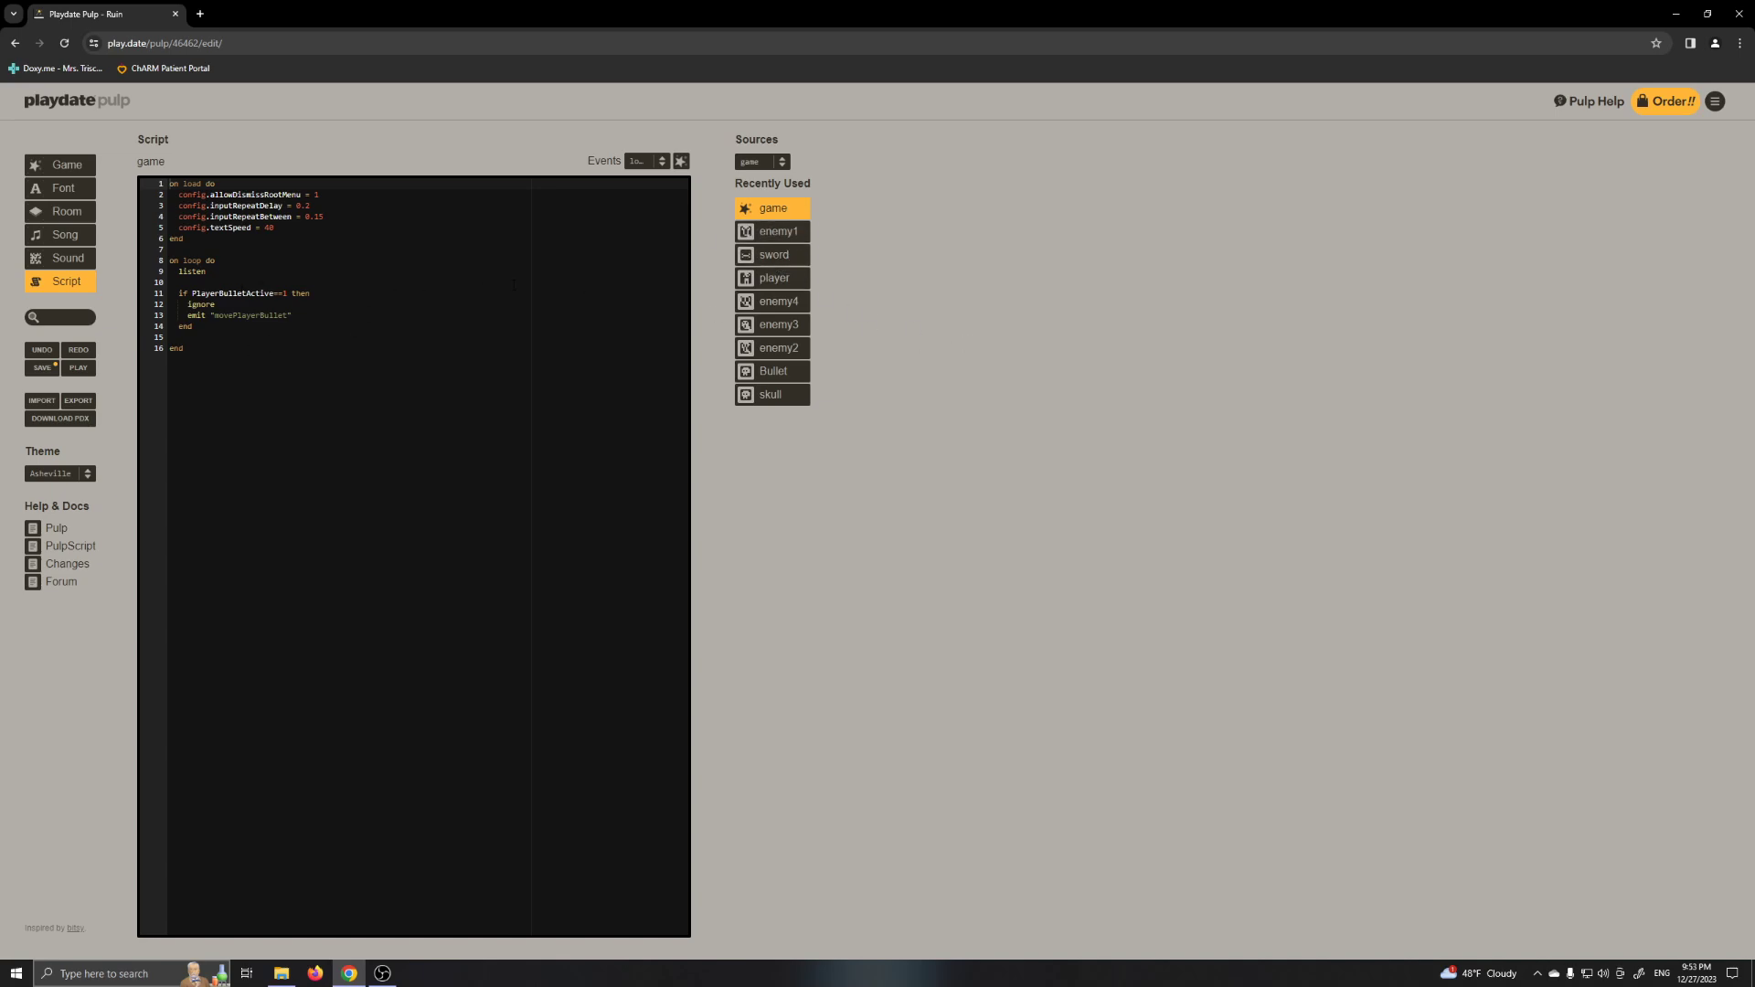
pyautogui.click(66, 216)
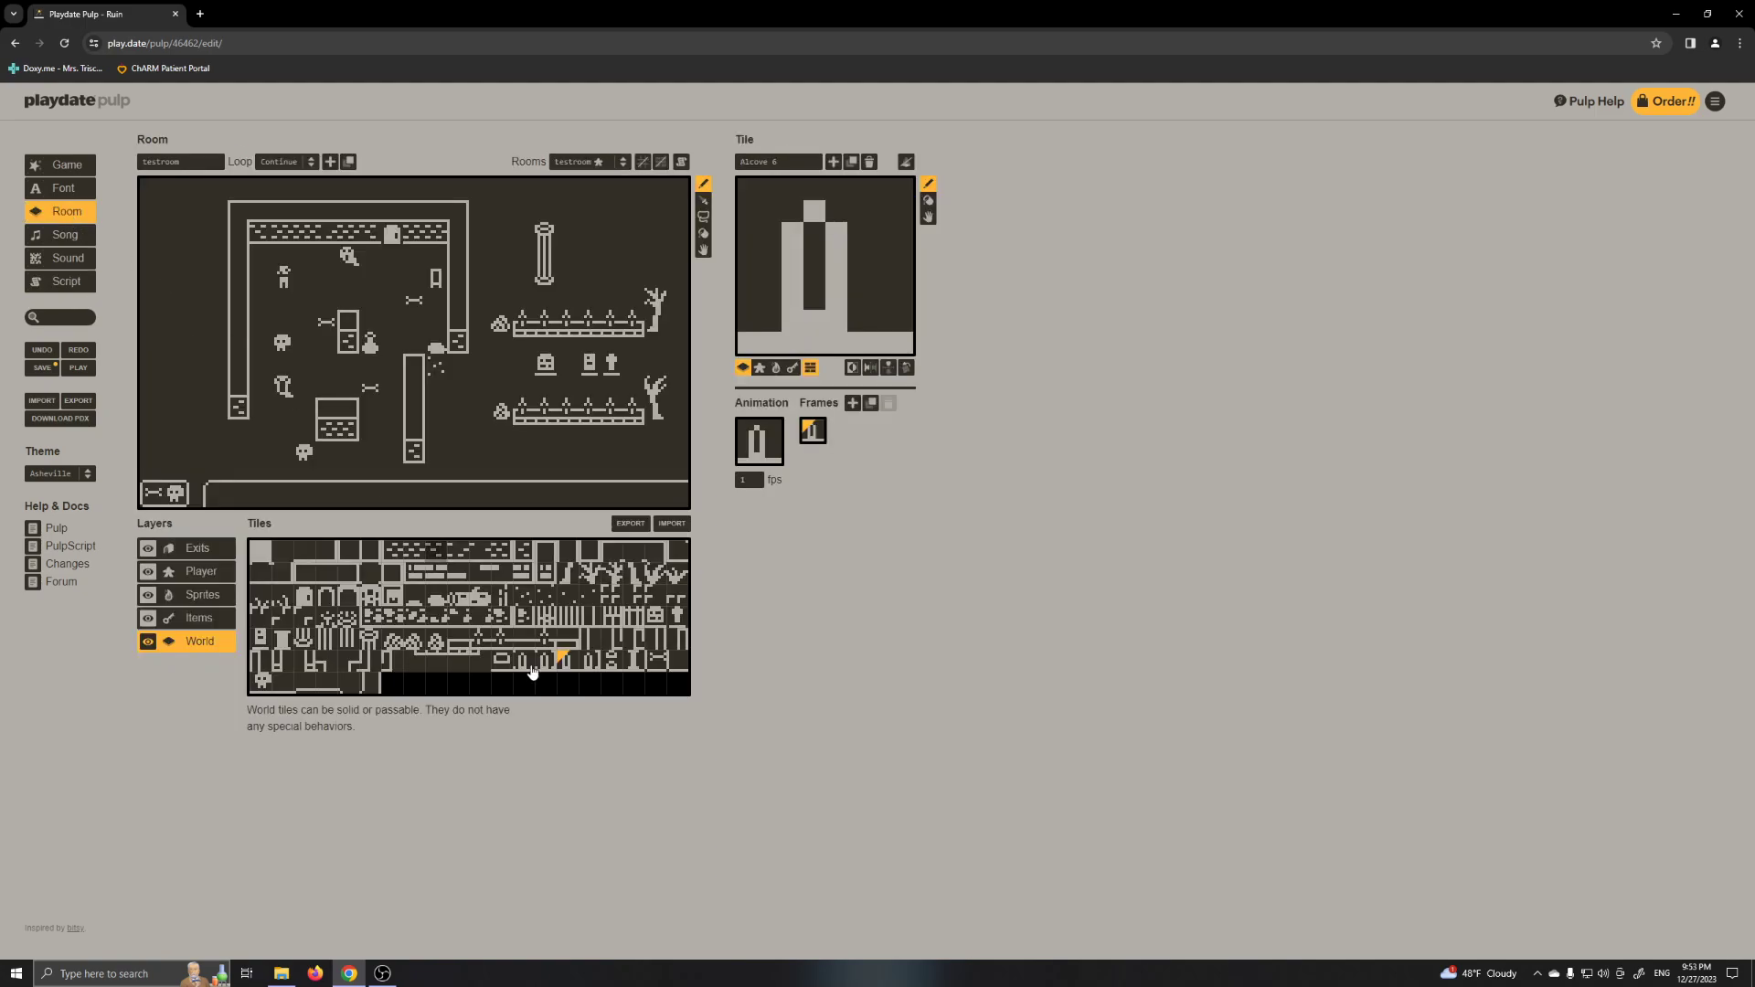
# - Open the player script and read through its event handlers
pyautogui.click(53, 287)
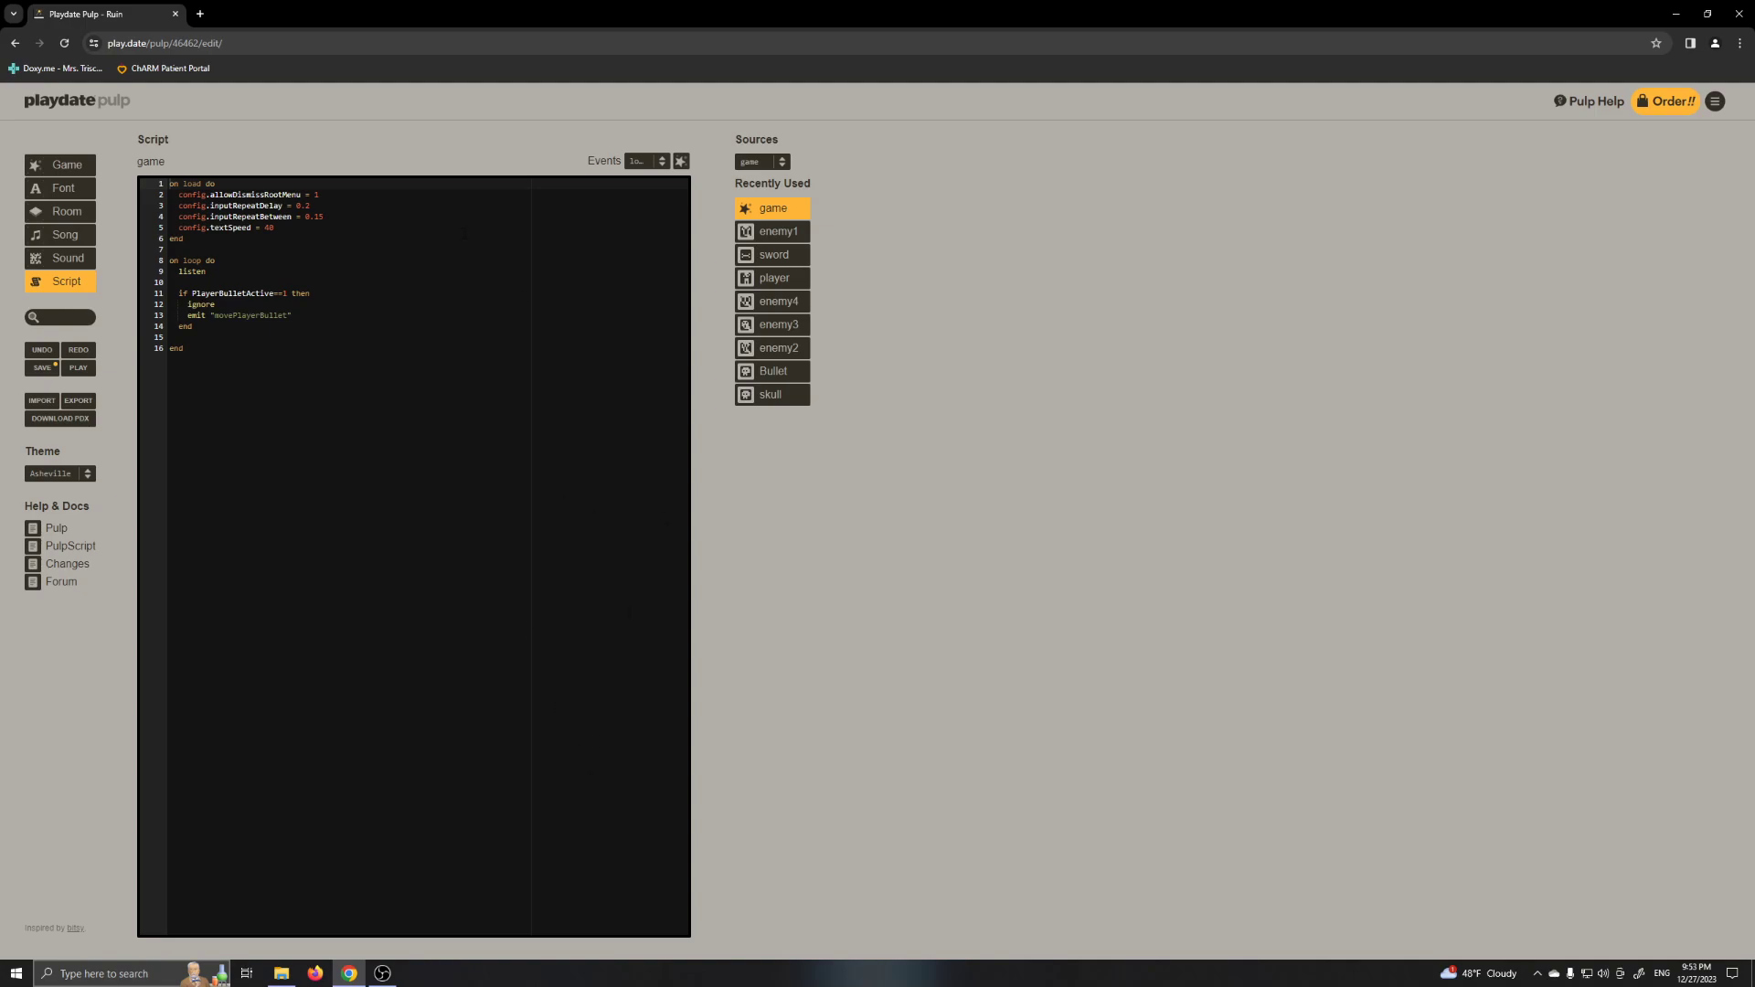
pyautogui.click(774, 280)
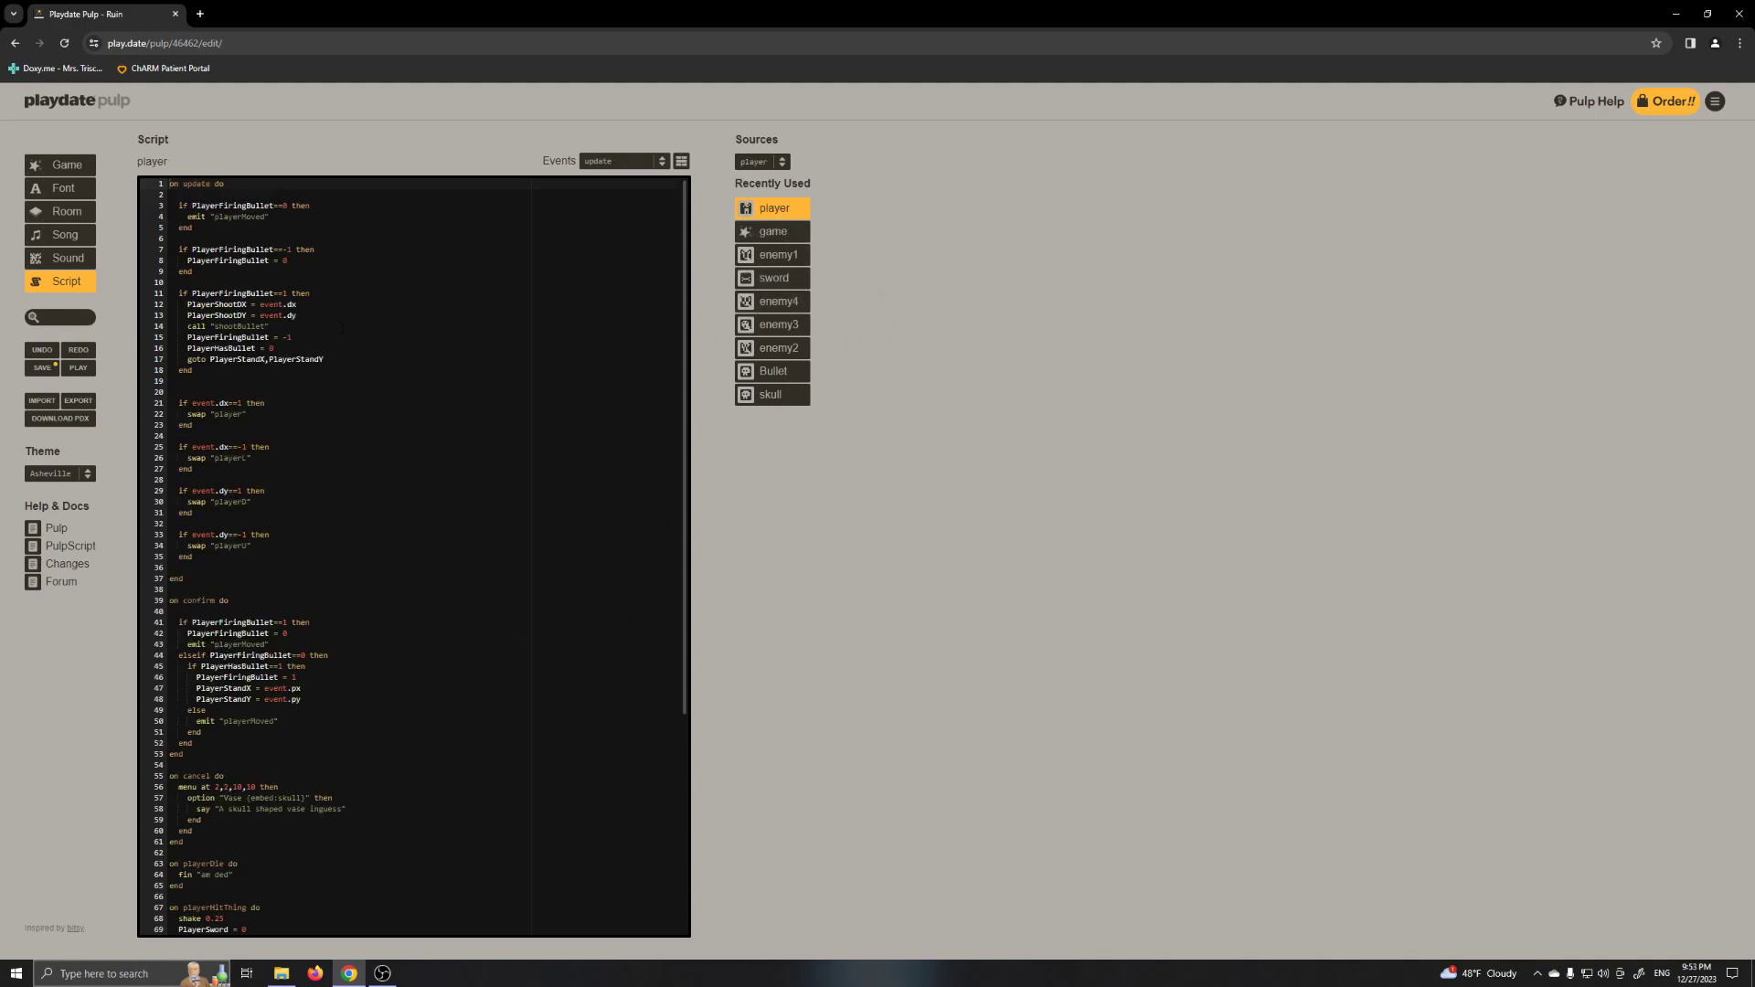
pyautogui.scroll(-3, 413, 558)
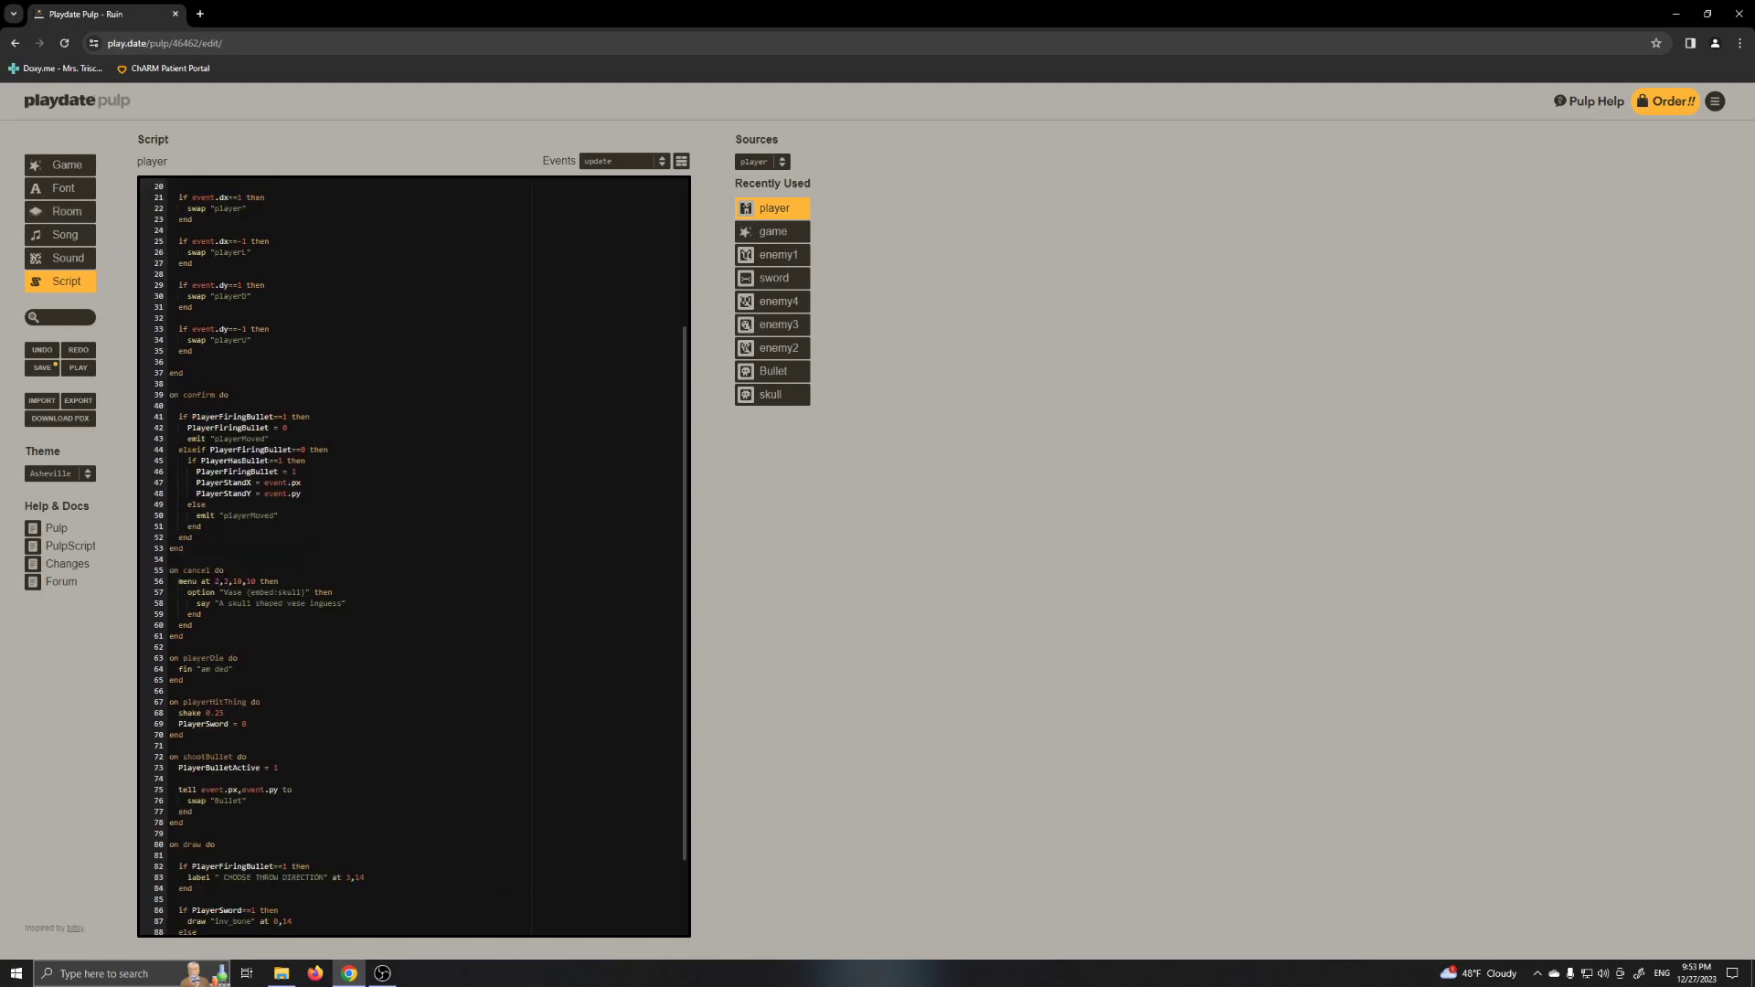
pyautogui.scroll(3, 568, 189)
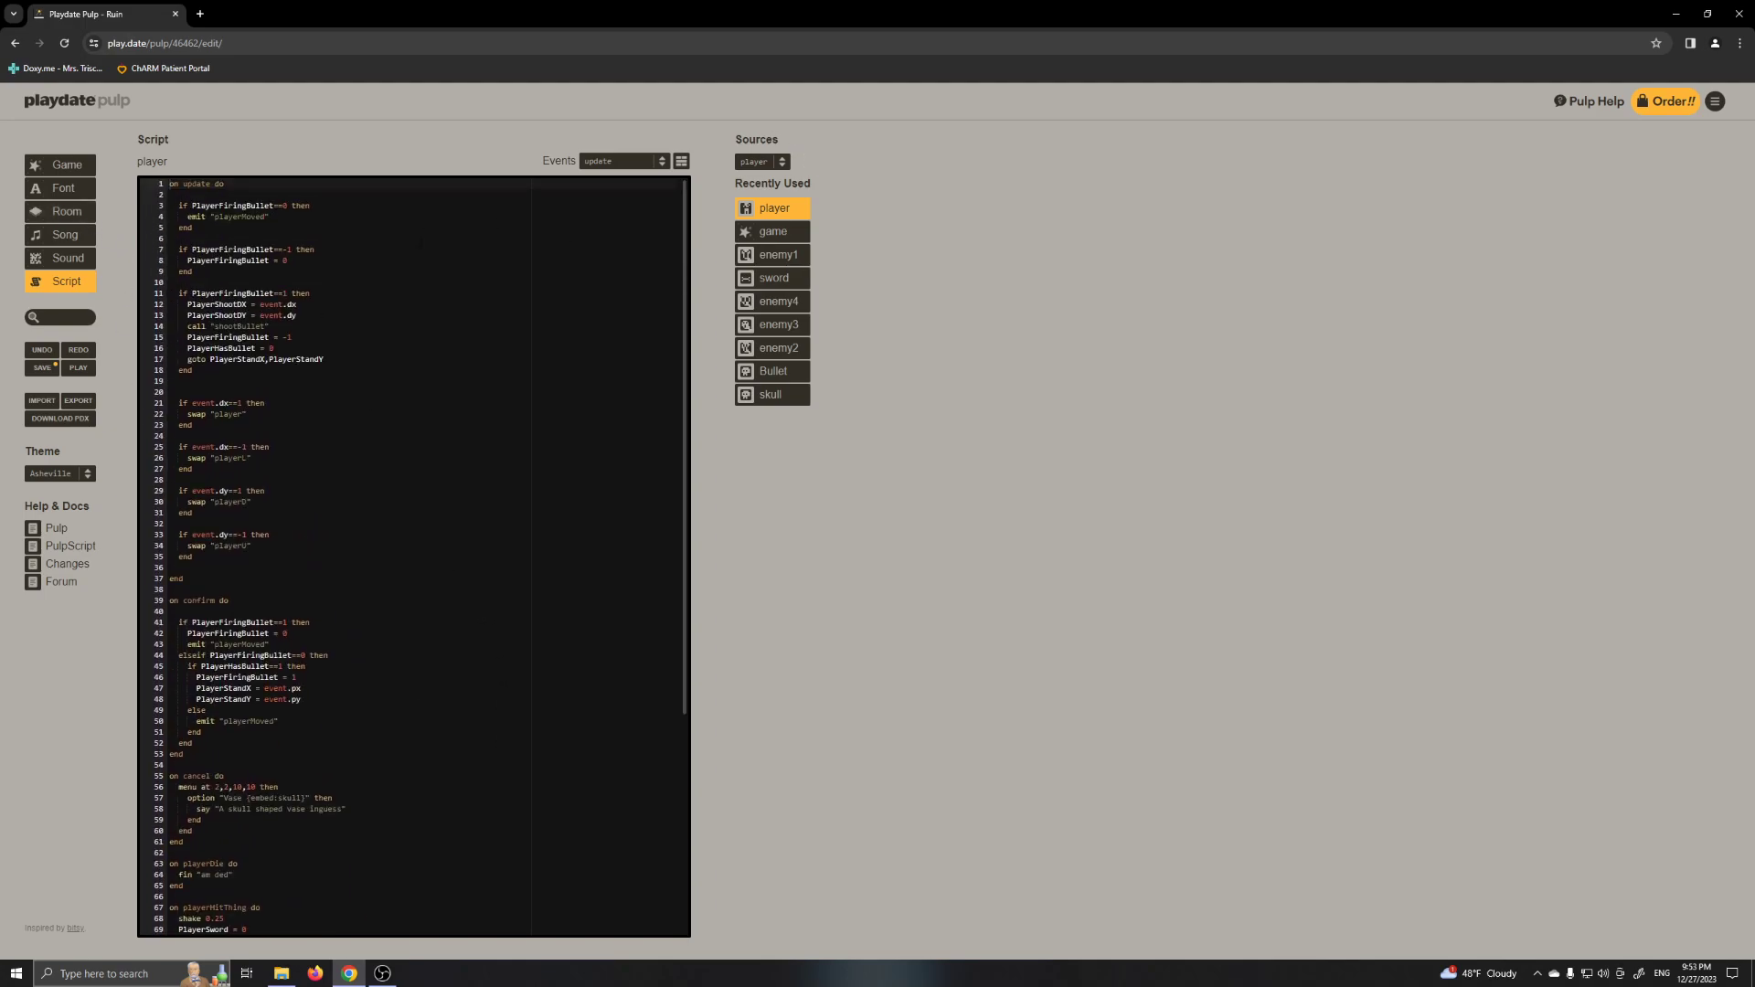
pyautogui.scroll(-3, 377, 445)
# - Inspect the Stones3 world tile and the Sprites layer in the Room editor
pyautogui.click(51, 211)
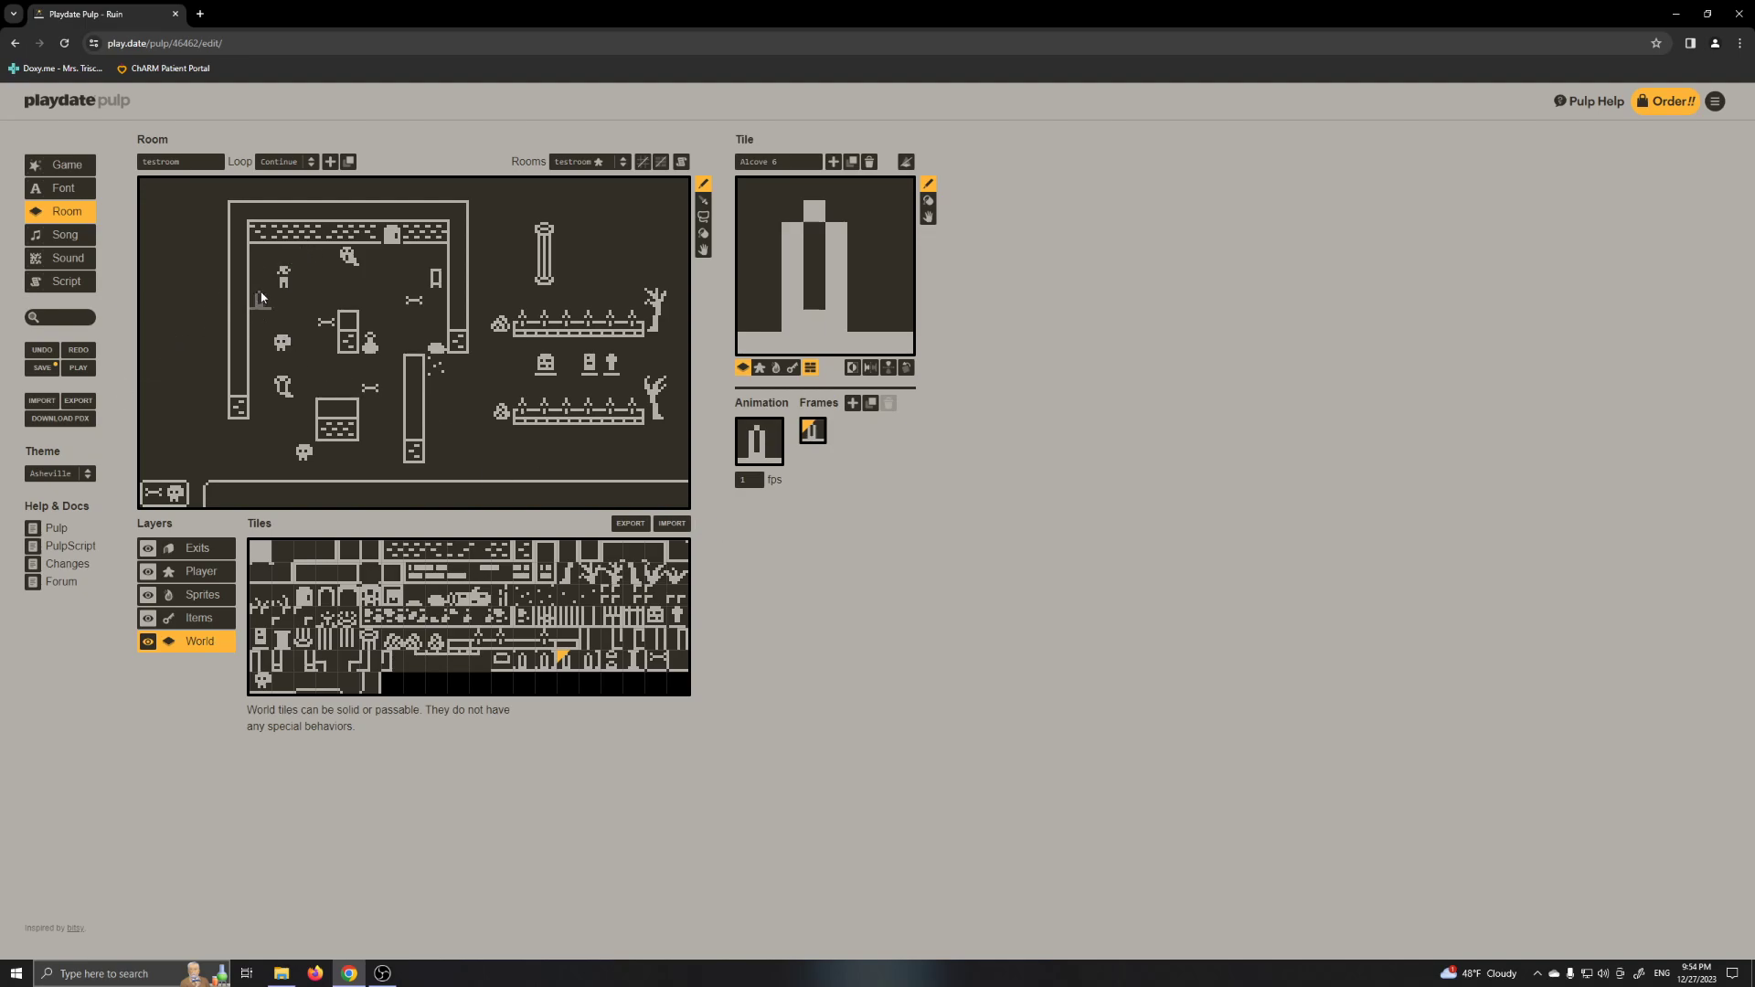
pyautogui.click(568, 596)
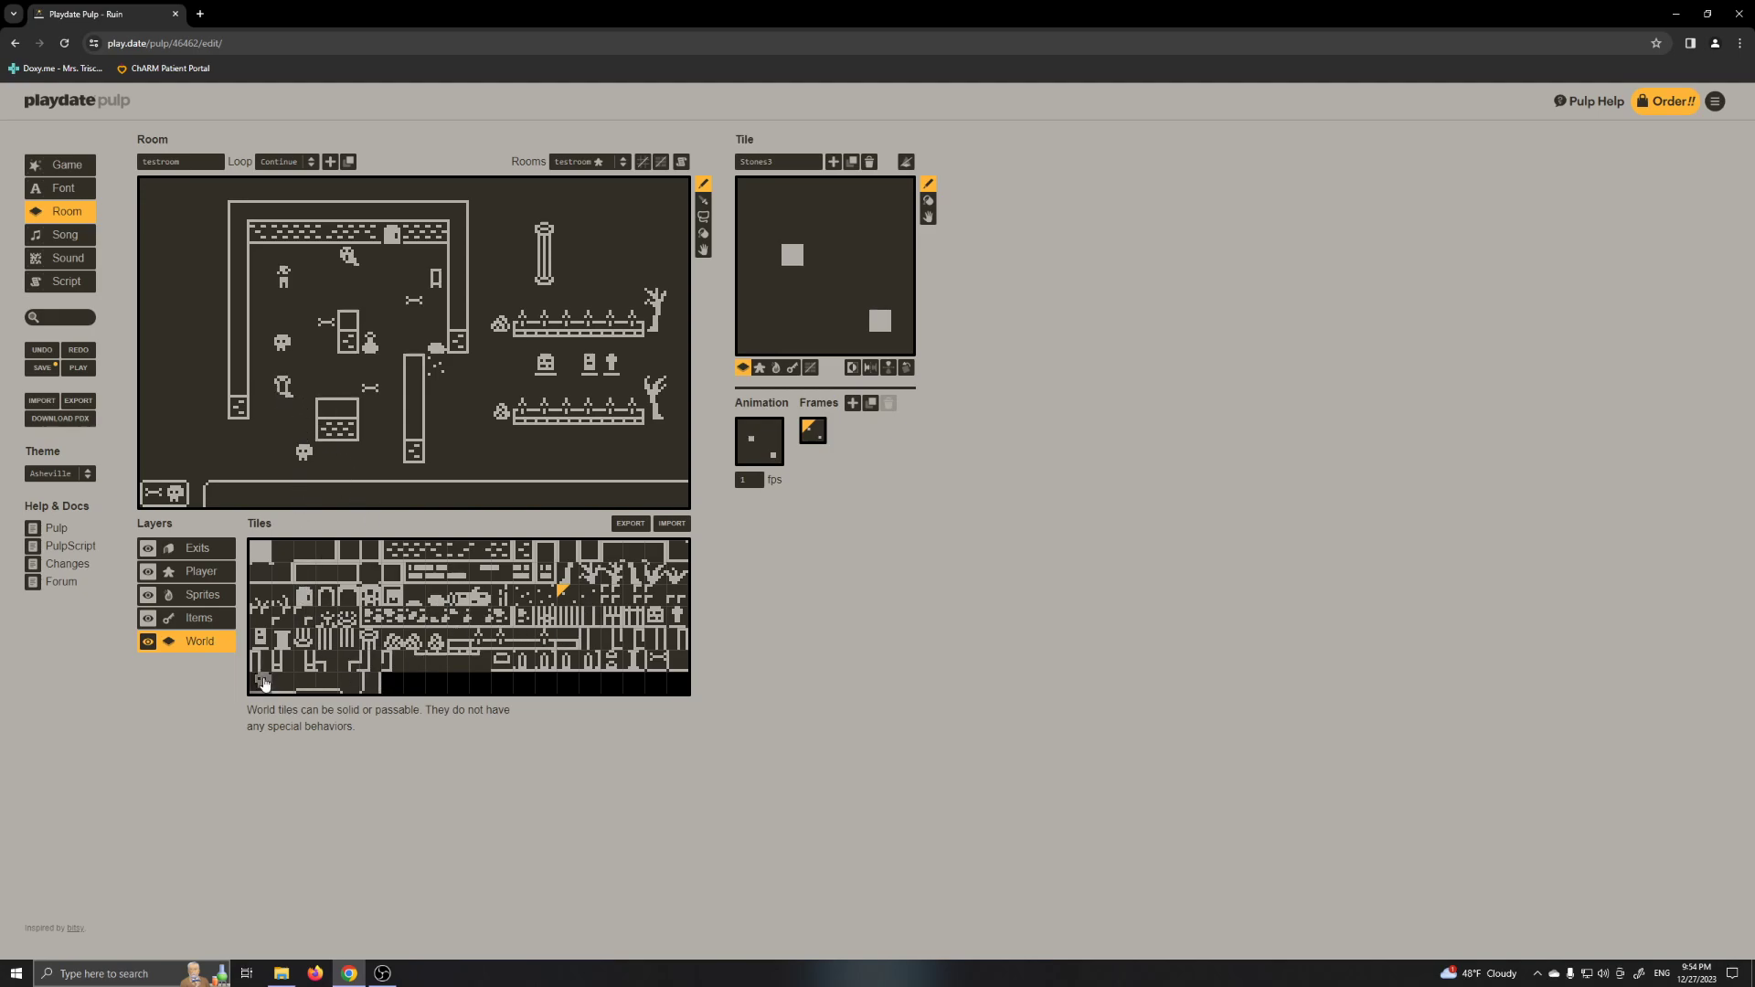
pyautogui.click(210, 595)
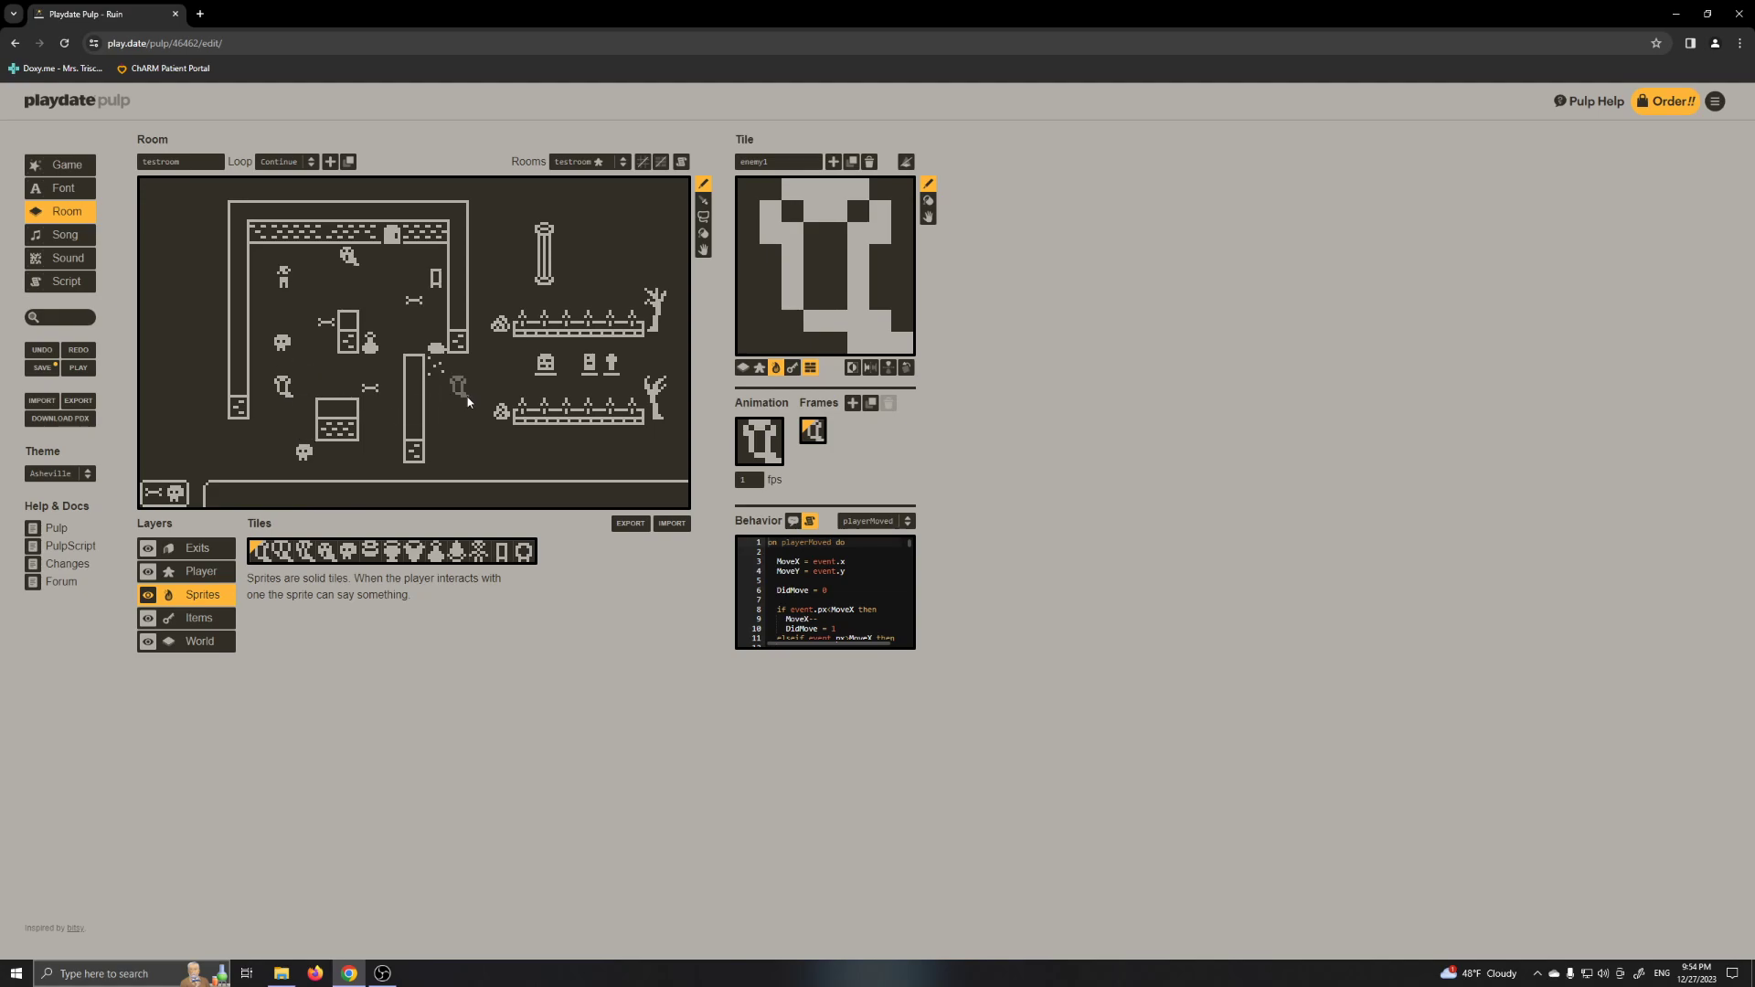
# - Open the enemy1 script and read through its playerMoved handler
pyautogui.click(73, 283)
pyautogui.moveTo(683, 259); pyautogui.dragTo(683, 223)
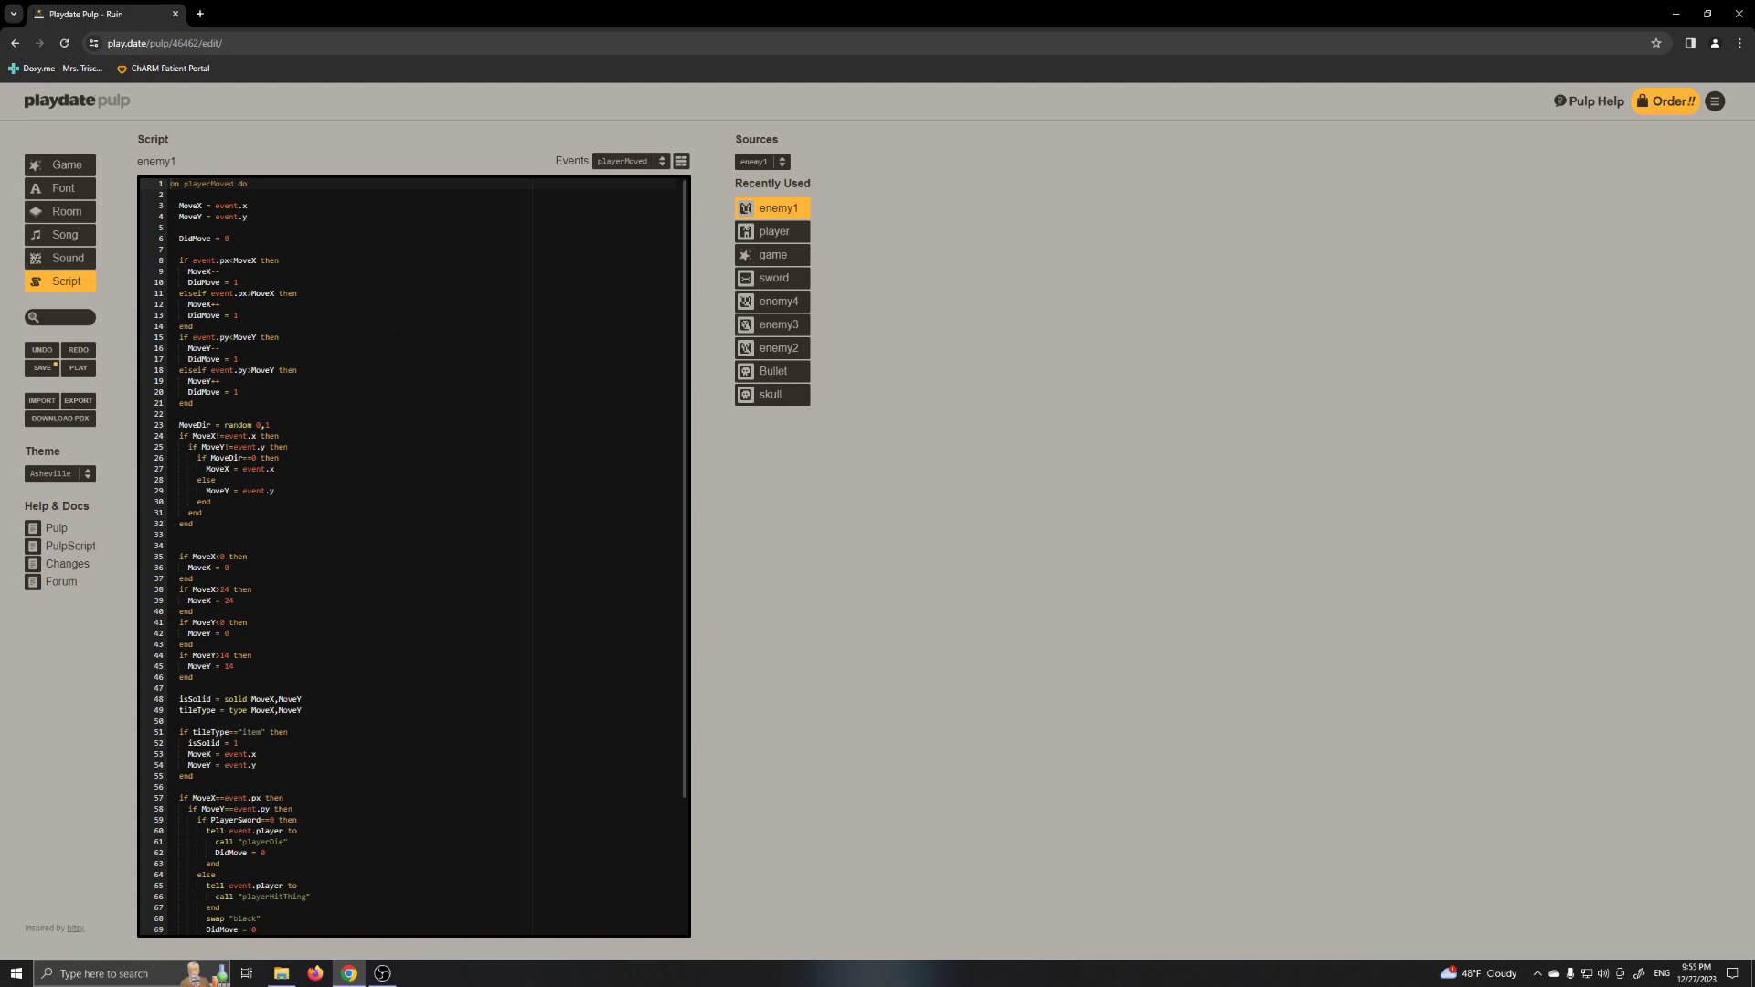
pyautogui.moveTo(682, 573); pyautogui.dragTo(711, 510)
pyautogui.scroll(-3, 312, 780)
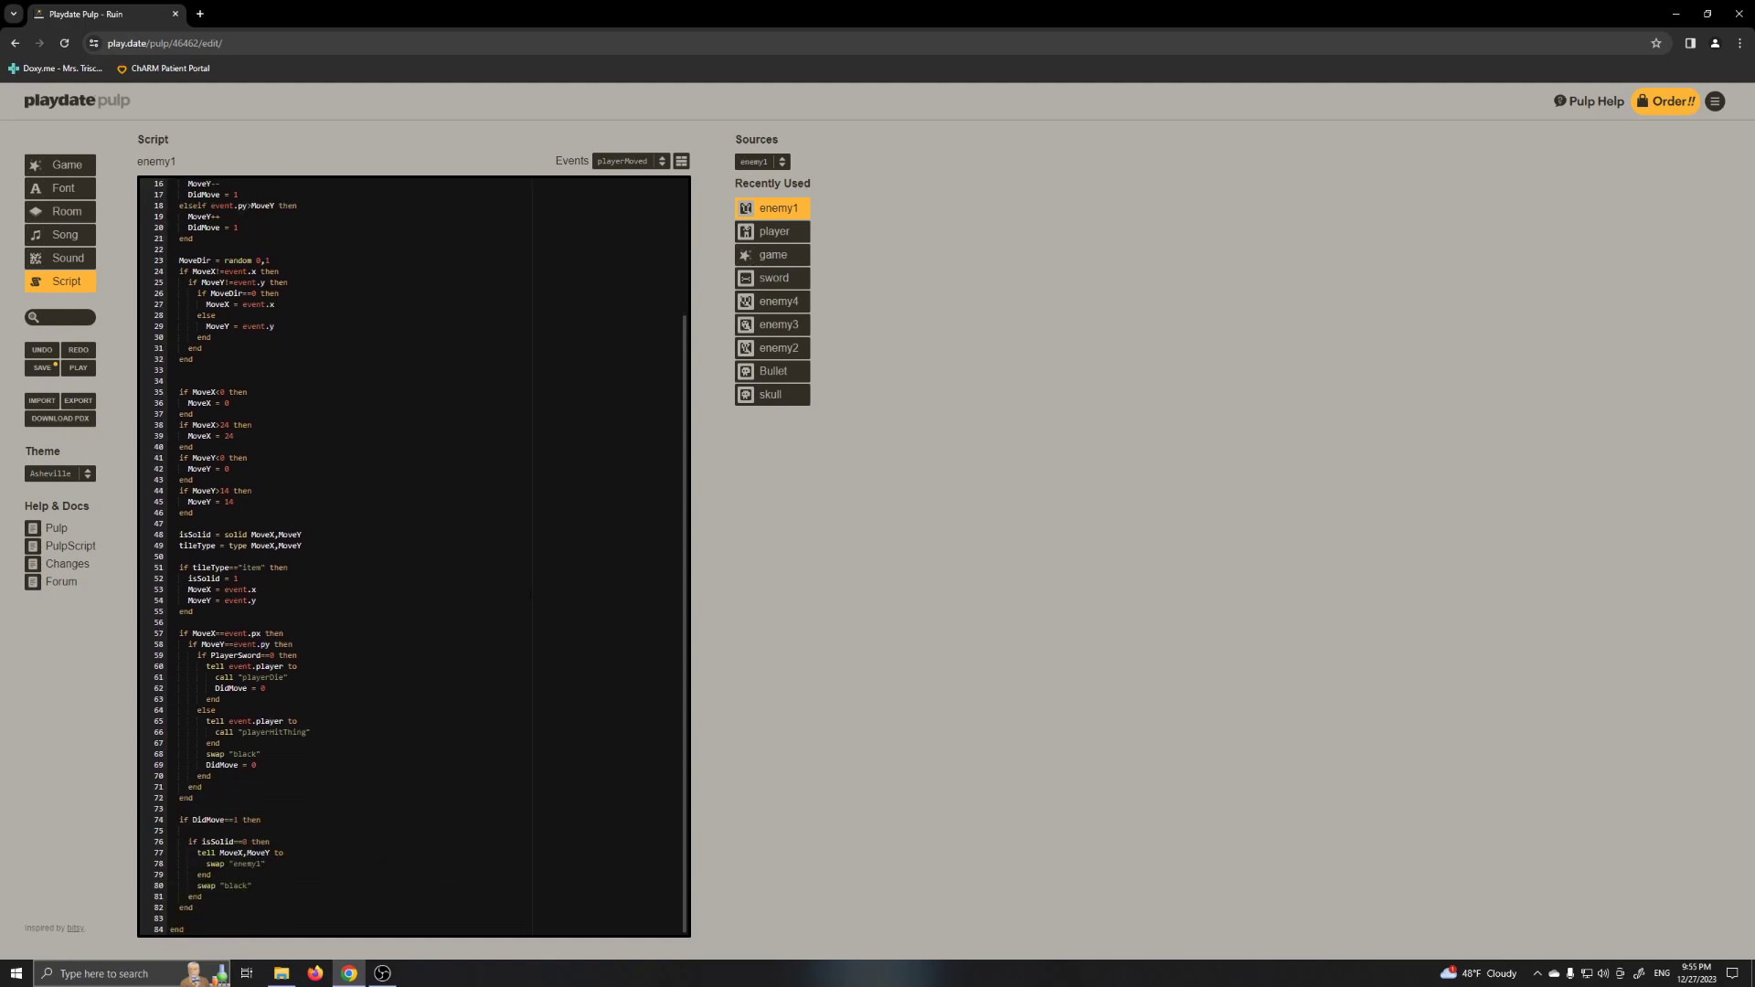
pyautogui.scroll(4, 531, 594)
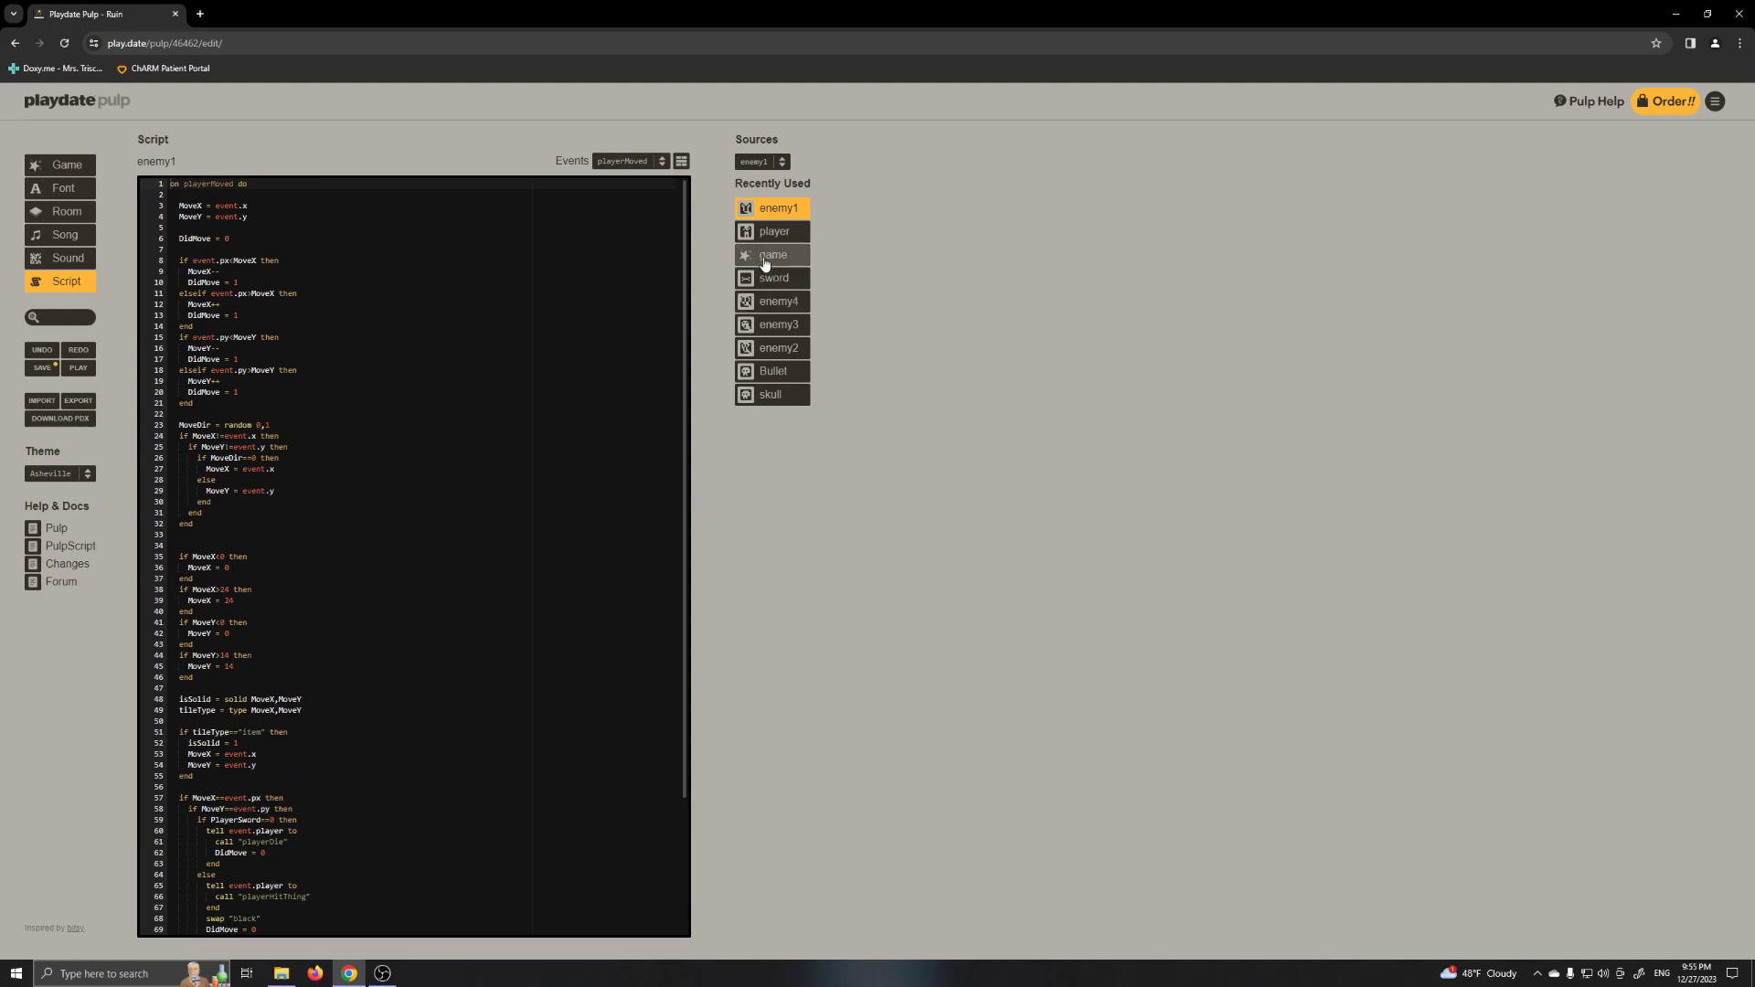
# - View the enemy4, player and skull scripts
pyautogui.click(786, 300)
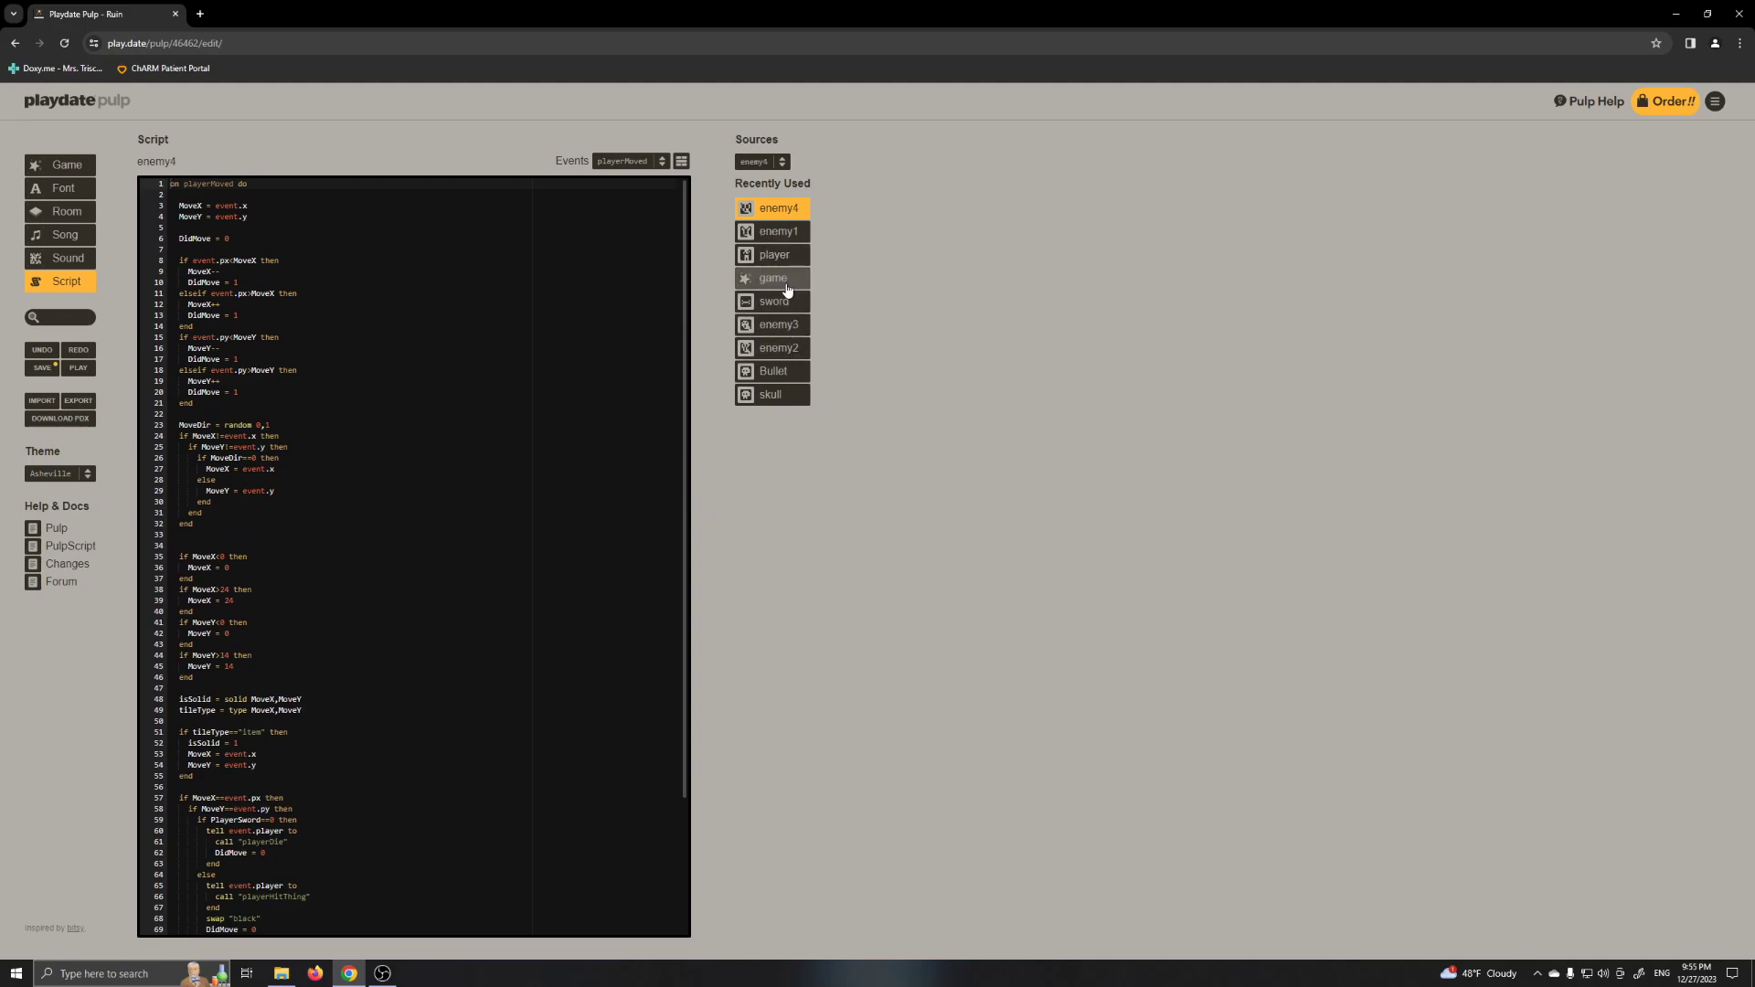
pyautogui.click(779, 255)
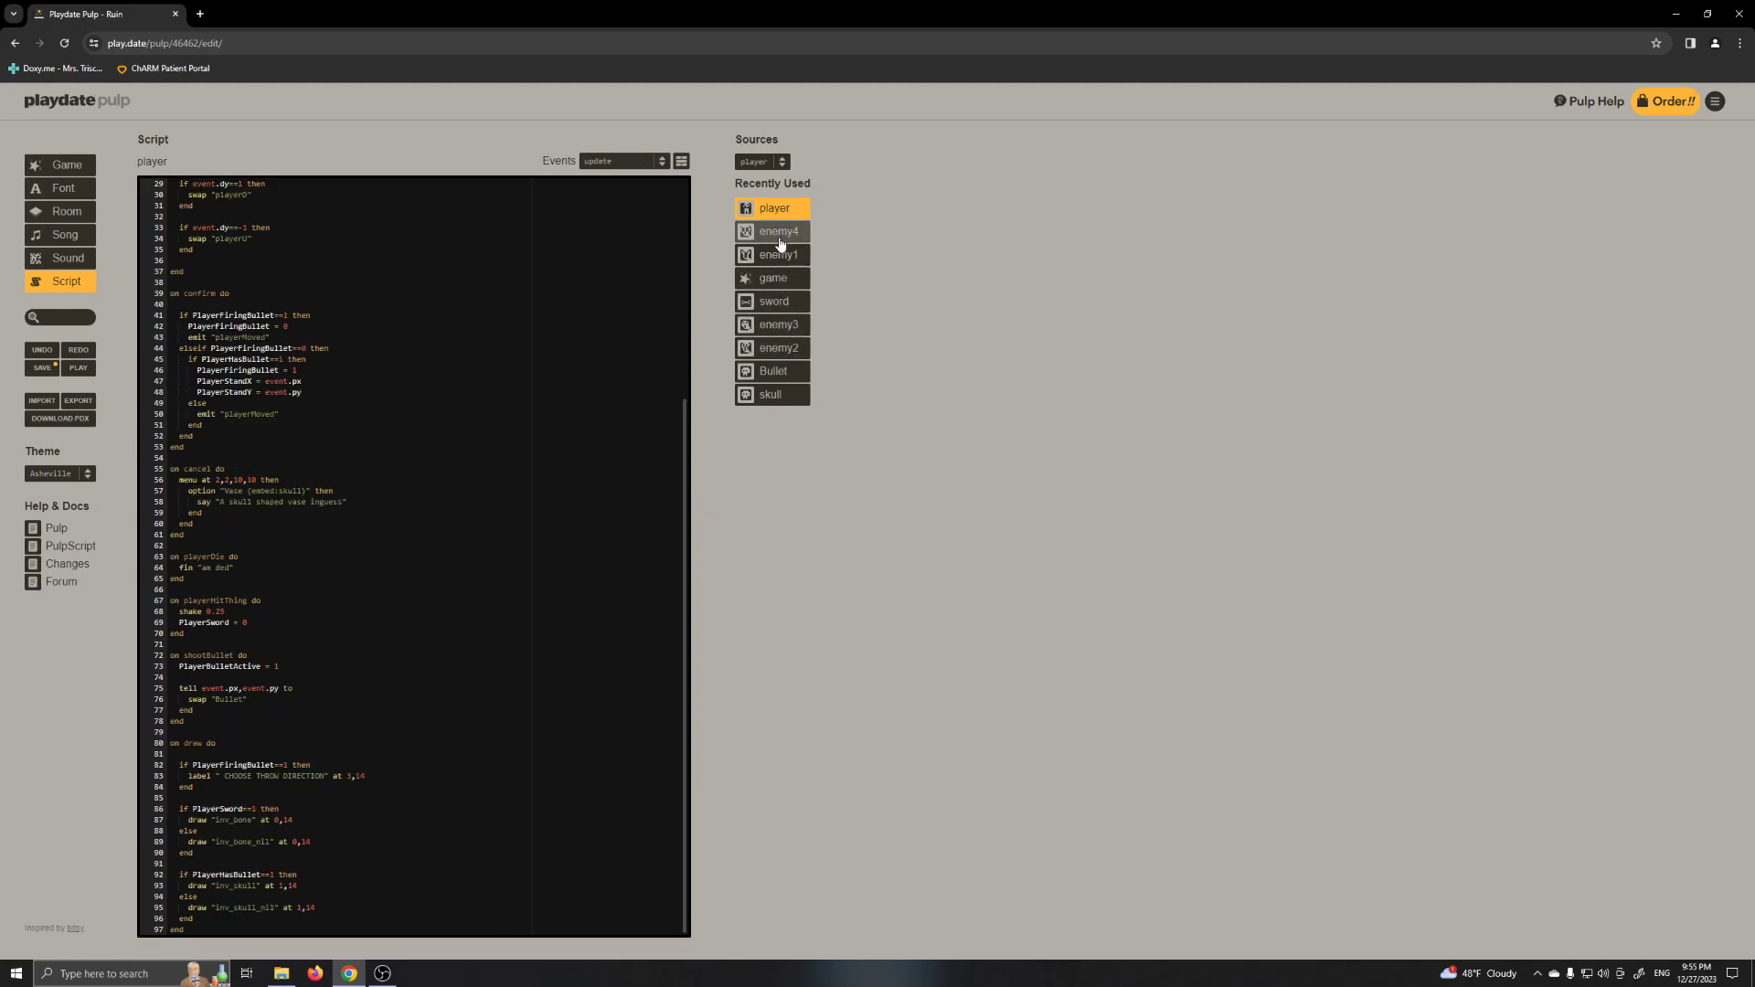
pyautogui.click(748, 397)
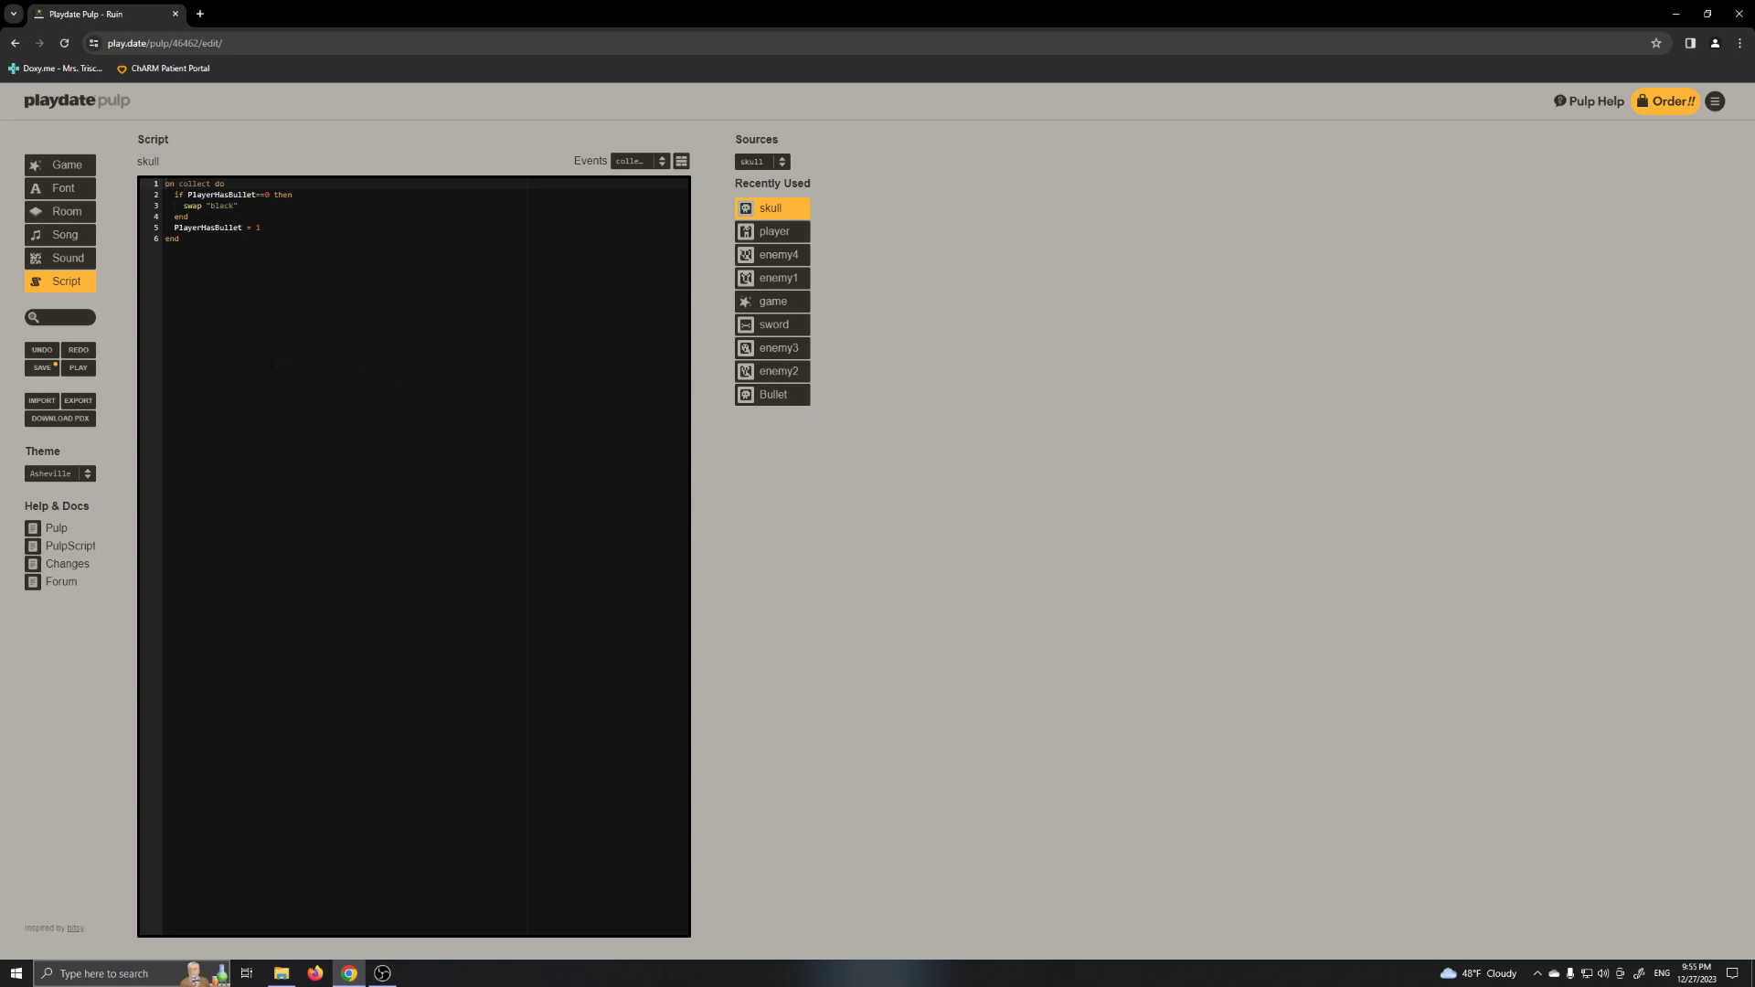
# - Open the Stones2 tile from the World layer in the Room editor
pyautogui.click(73, 221)
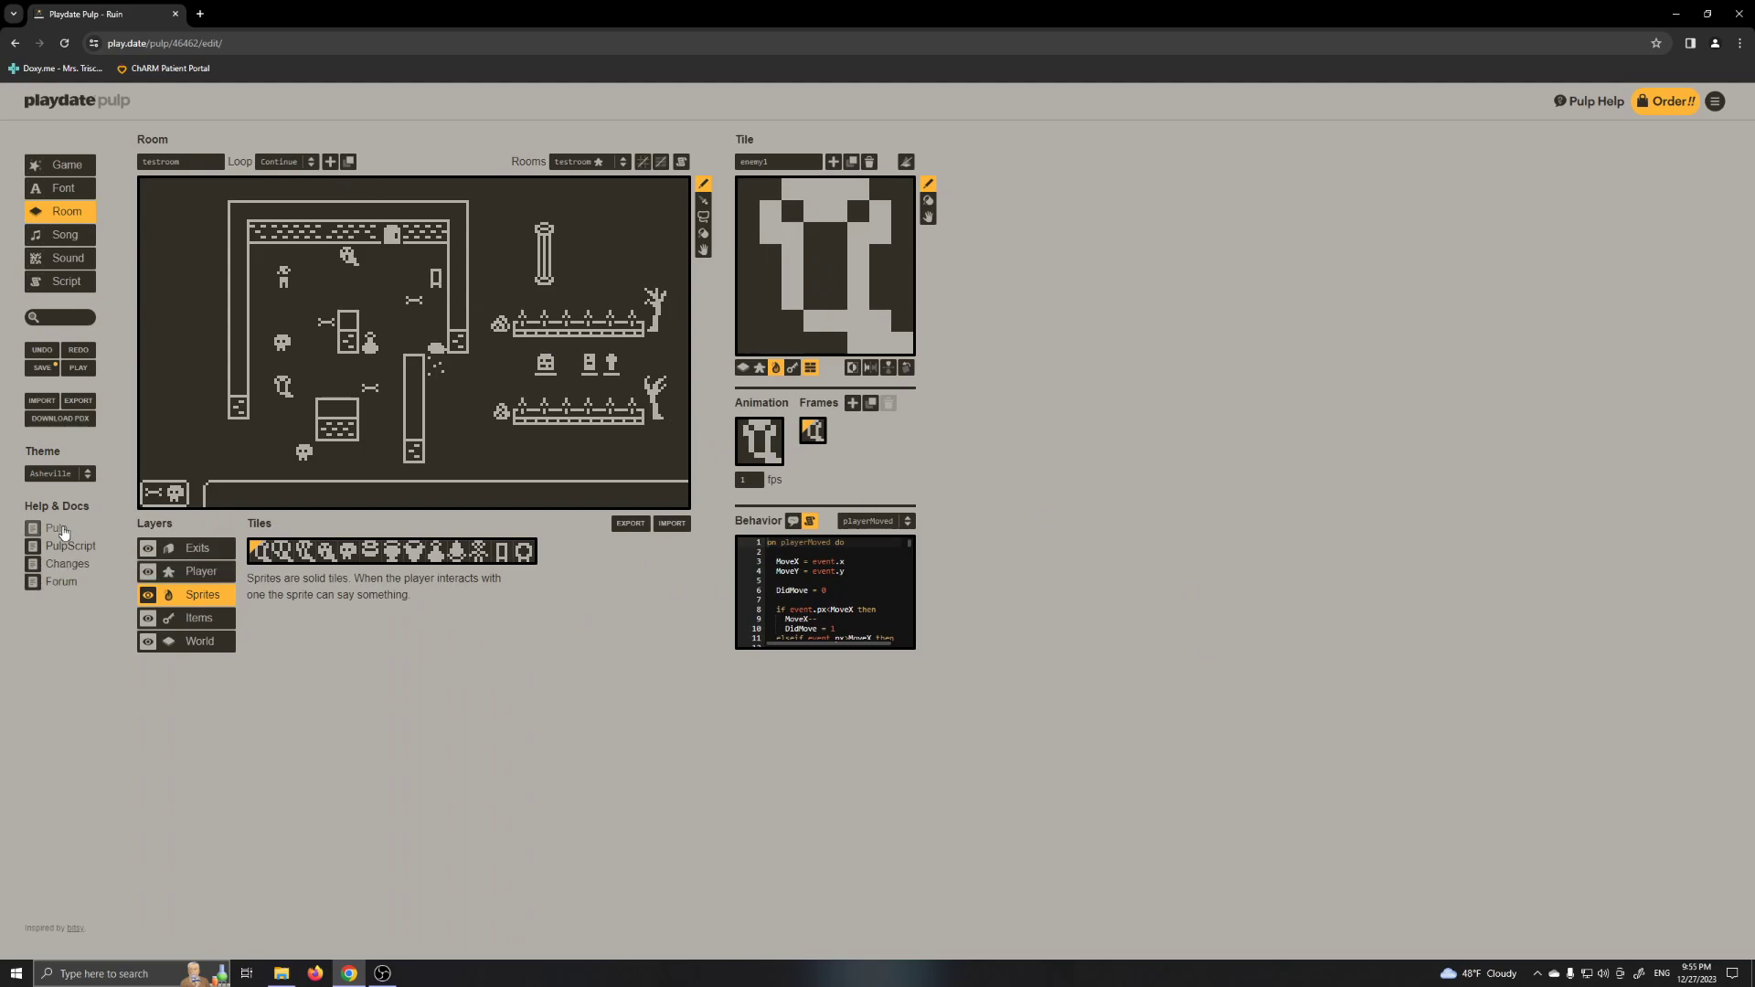
pyautogui.click(214, 642)
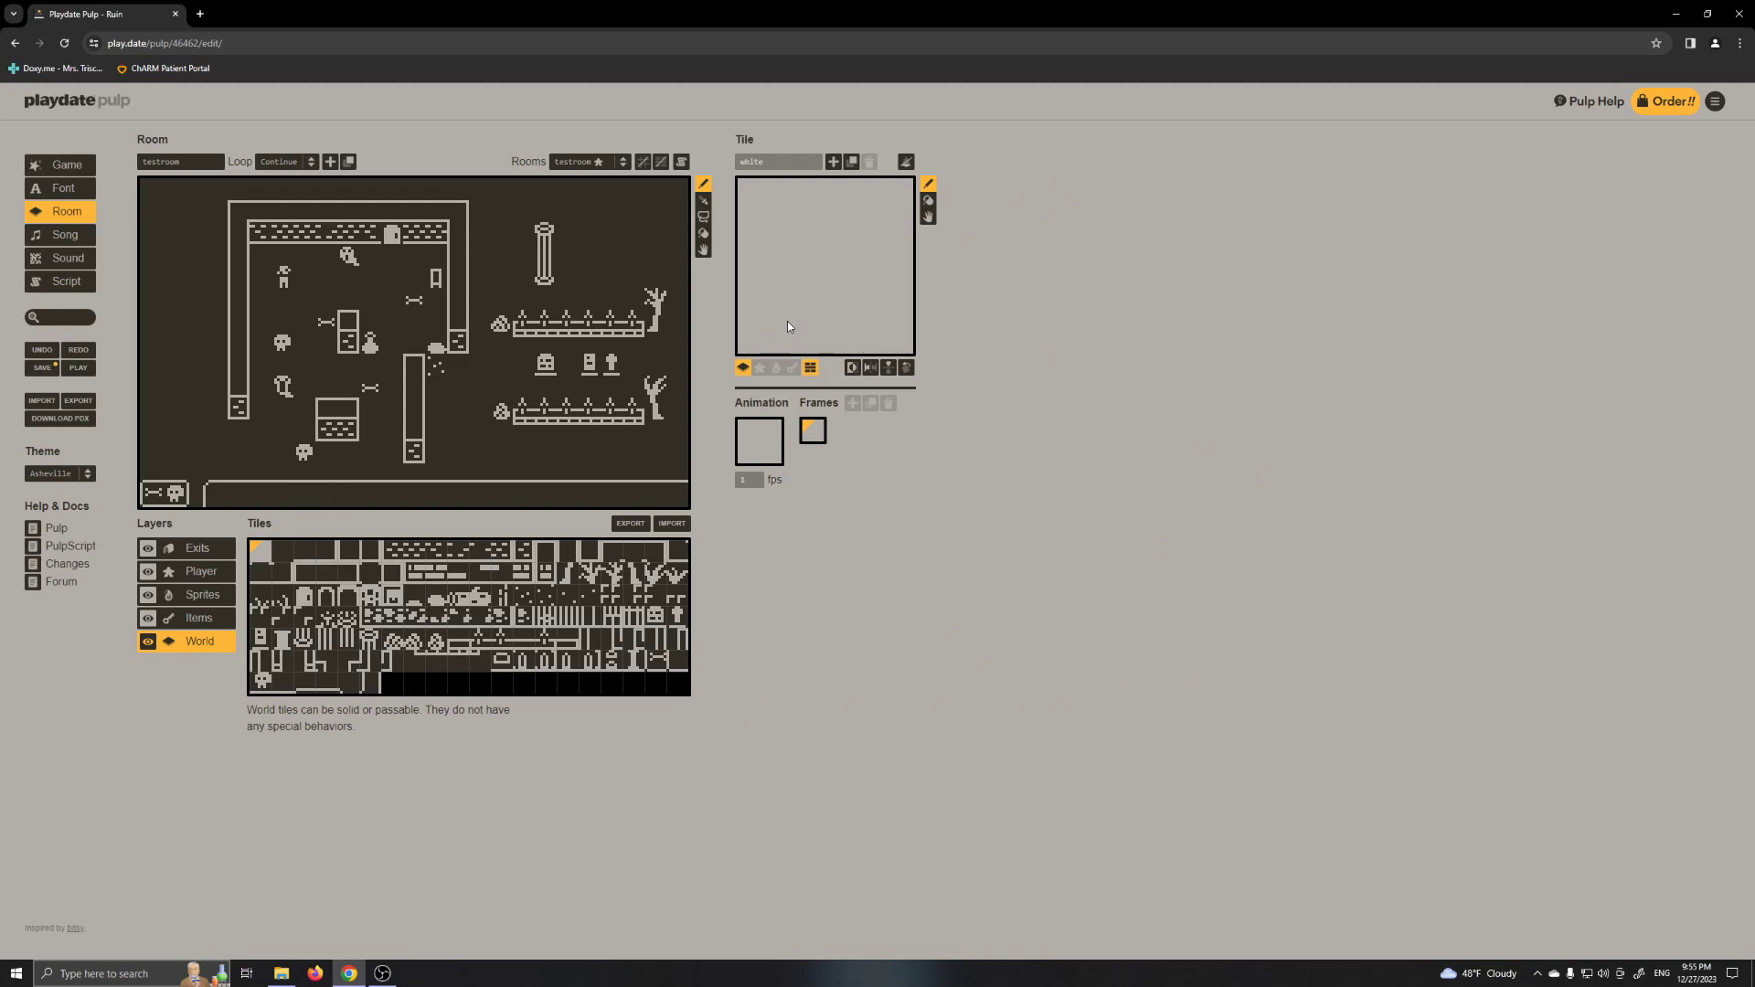
pyautogui.click(547, 599)
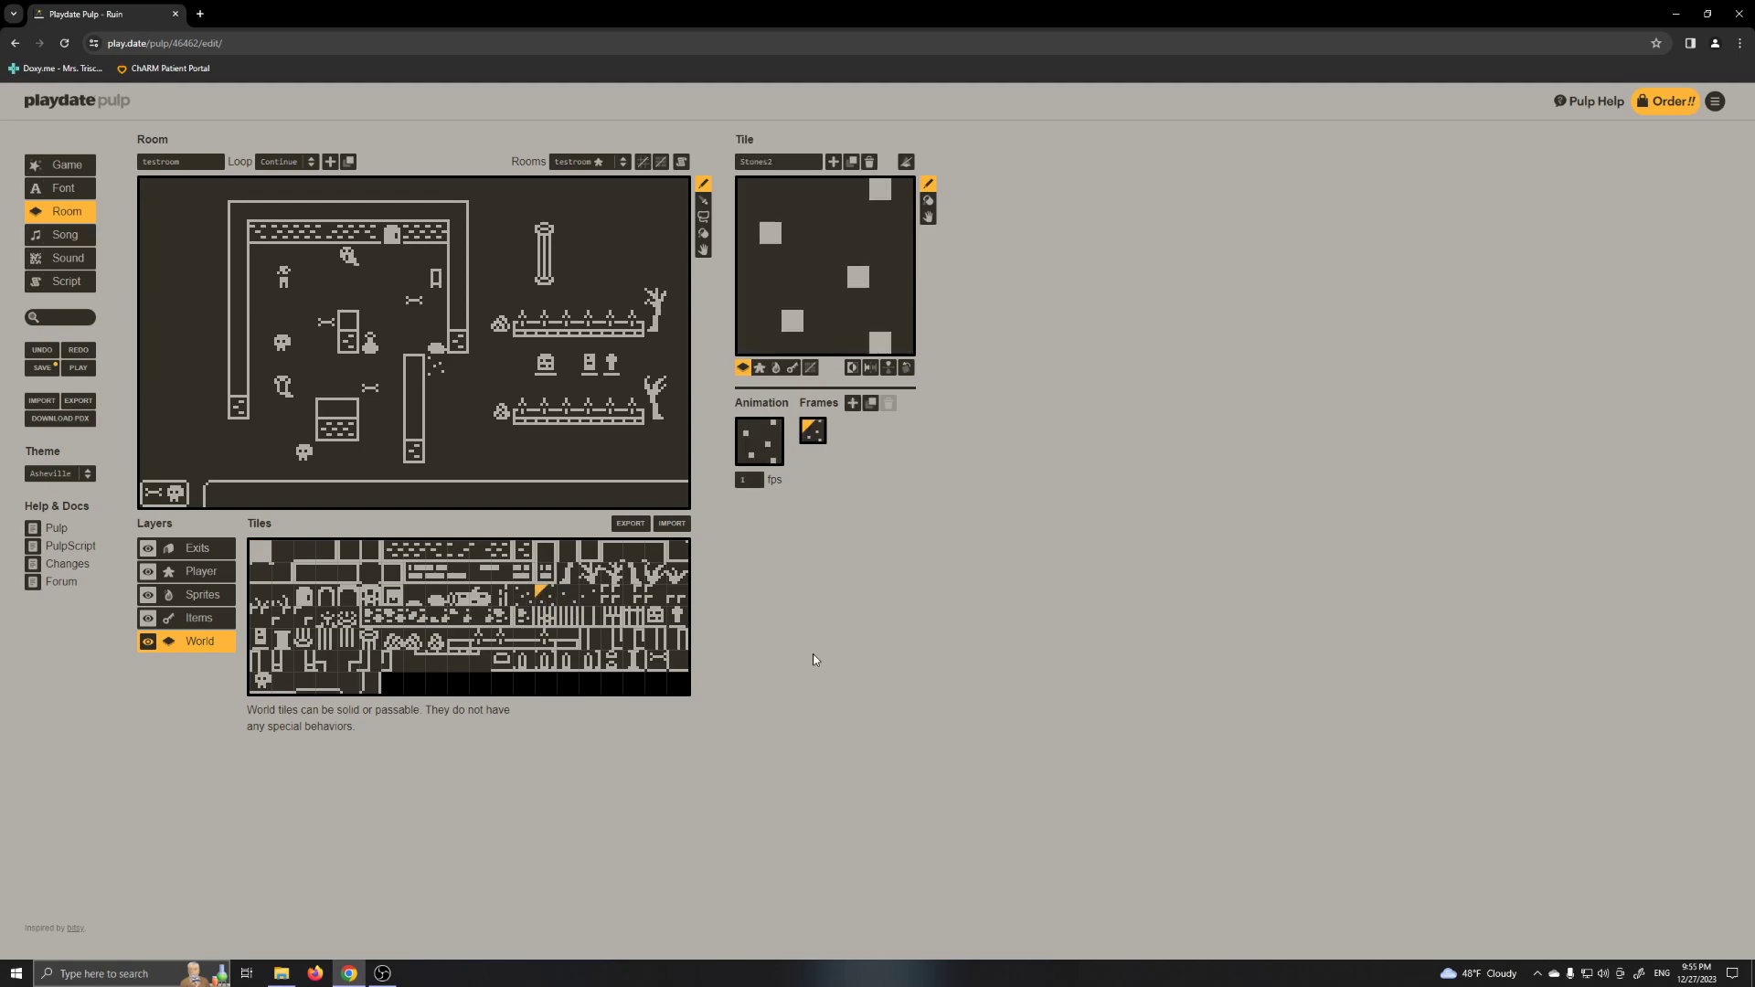
# - Draw a few test pixels around the middle of the Stones2 tile and erase them again
pyautogui.click(793, 233)
pyautogui.click(797, 236)
pyautogui.click(838, 235)
pyautogui.click(838, 235)
pyautogui.click(816, 235)
pyautogui.click(816, 236)
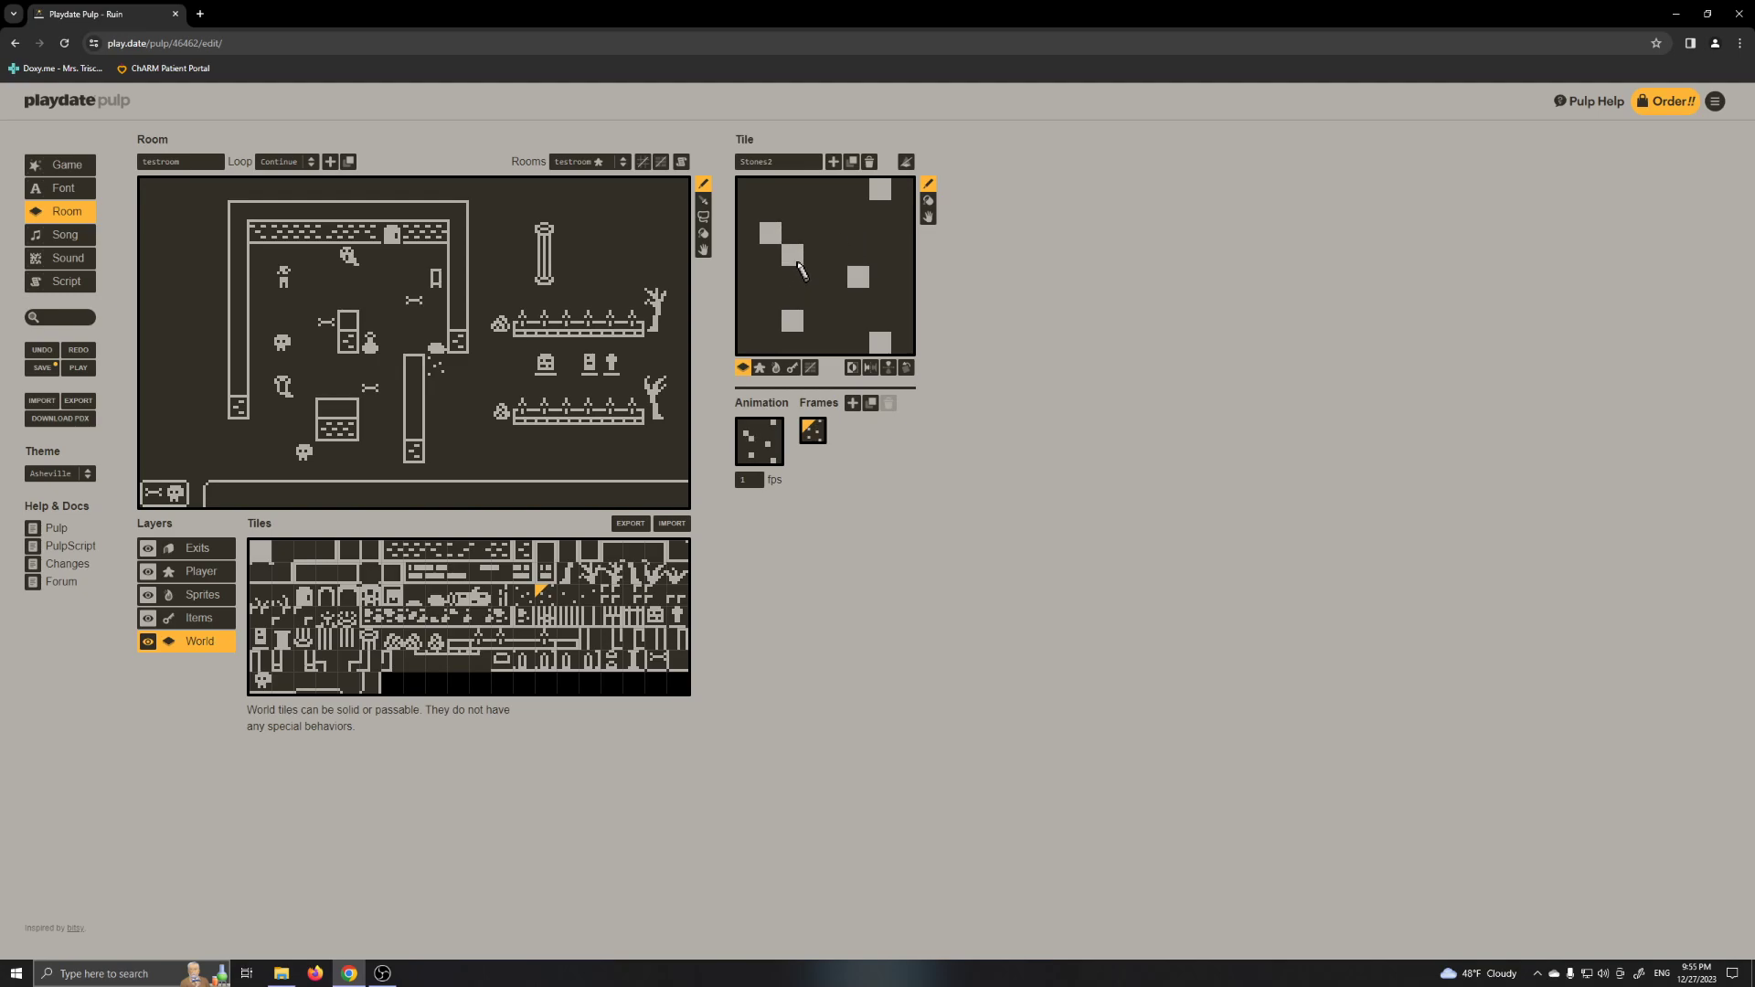
pyautogui.click(815, 212)
pyautogui.click(836, 233)
pyautogui.click(815, 255)
pyautogui.click(793, 277)
pyautogui.click(814, 277)
pyautogui.click(815, 299)
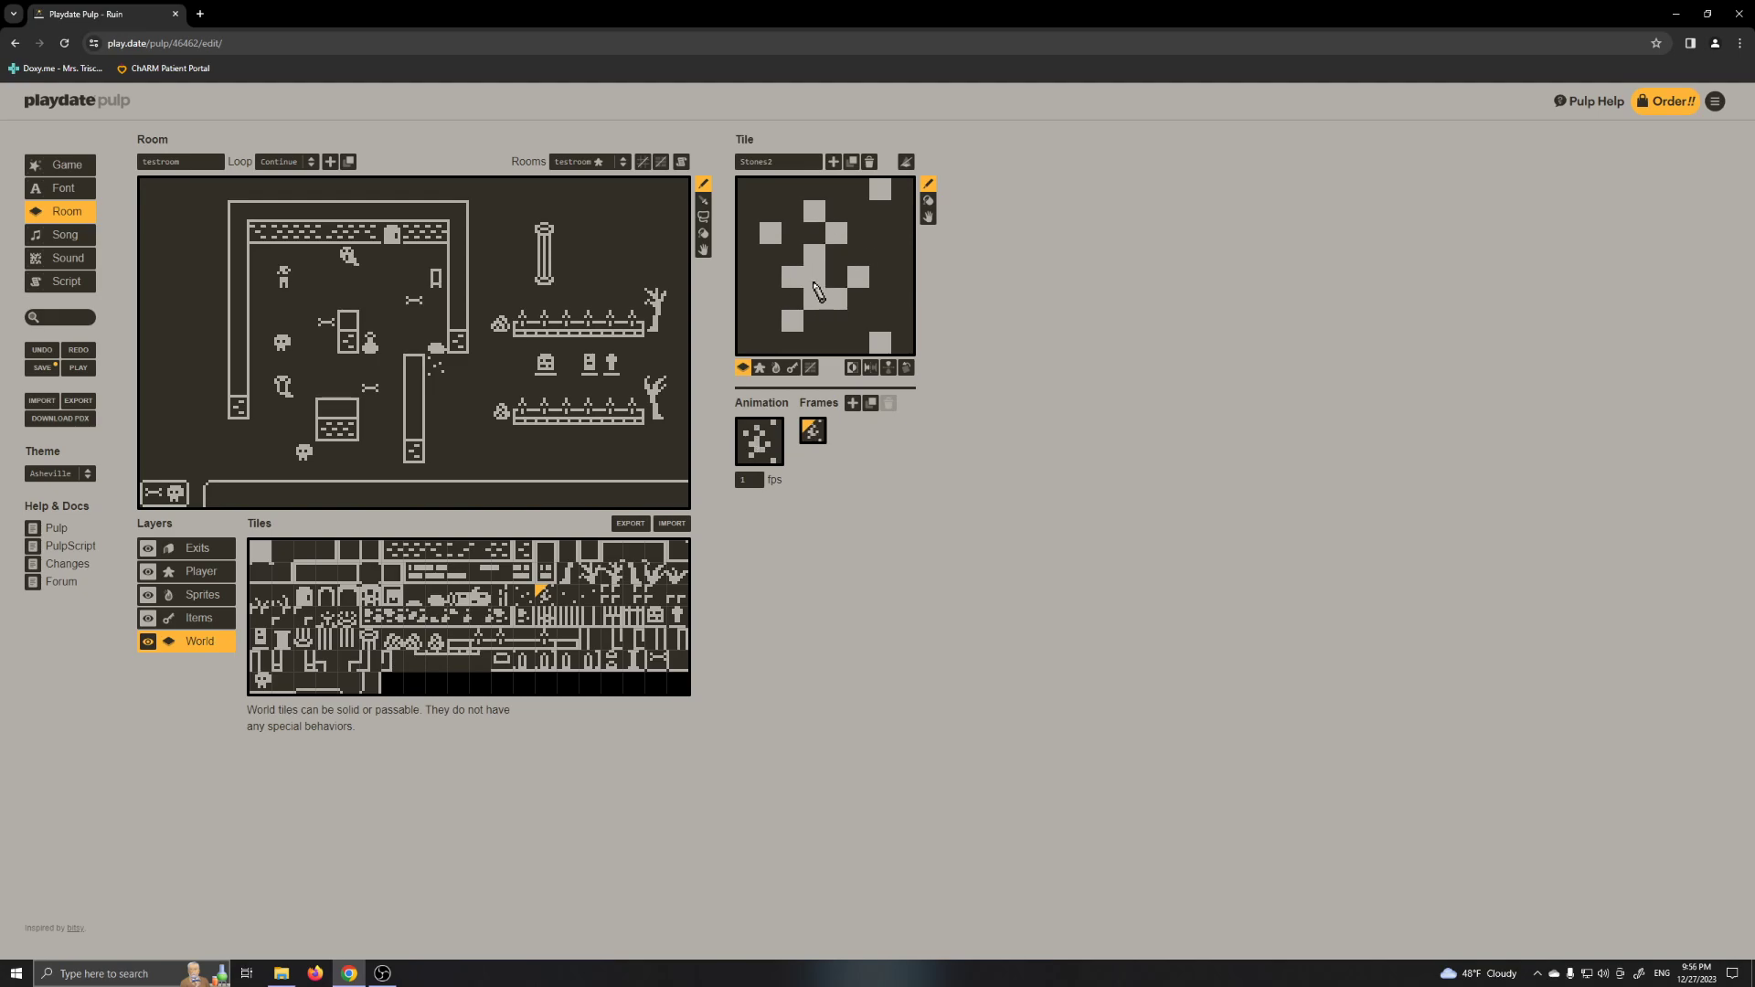
pyautogui.moveTo(816, 299)
pyautogui.mouseDown()
pyautogui.moveTo(815, 258)
pyautogui.moveTo(837, 236)
pyautogui.moveTo(817, 214)
pyautogui.mouseUp()
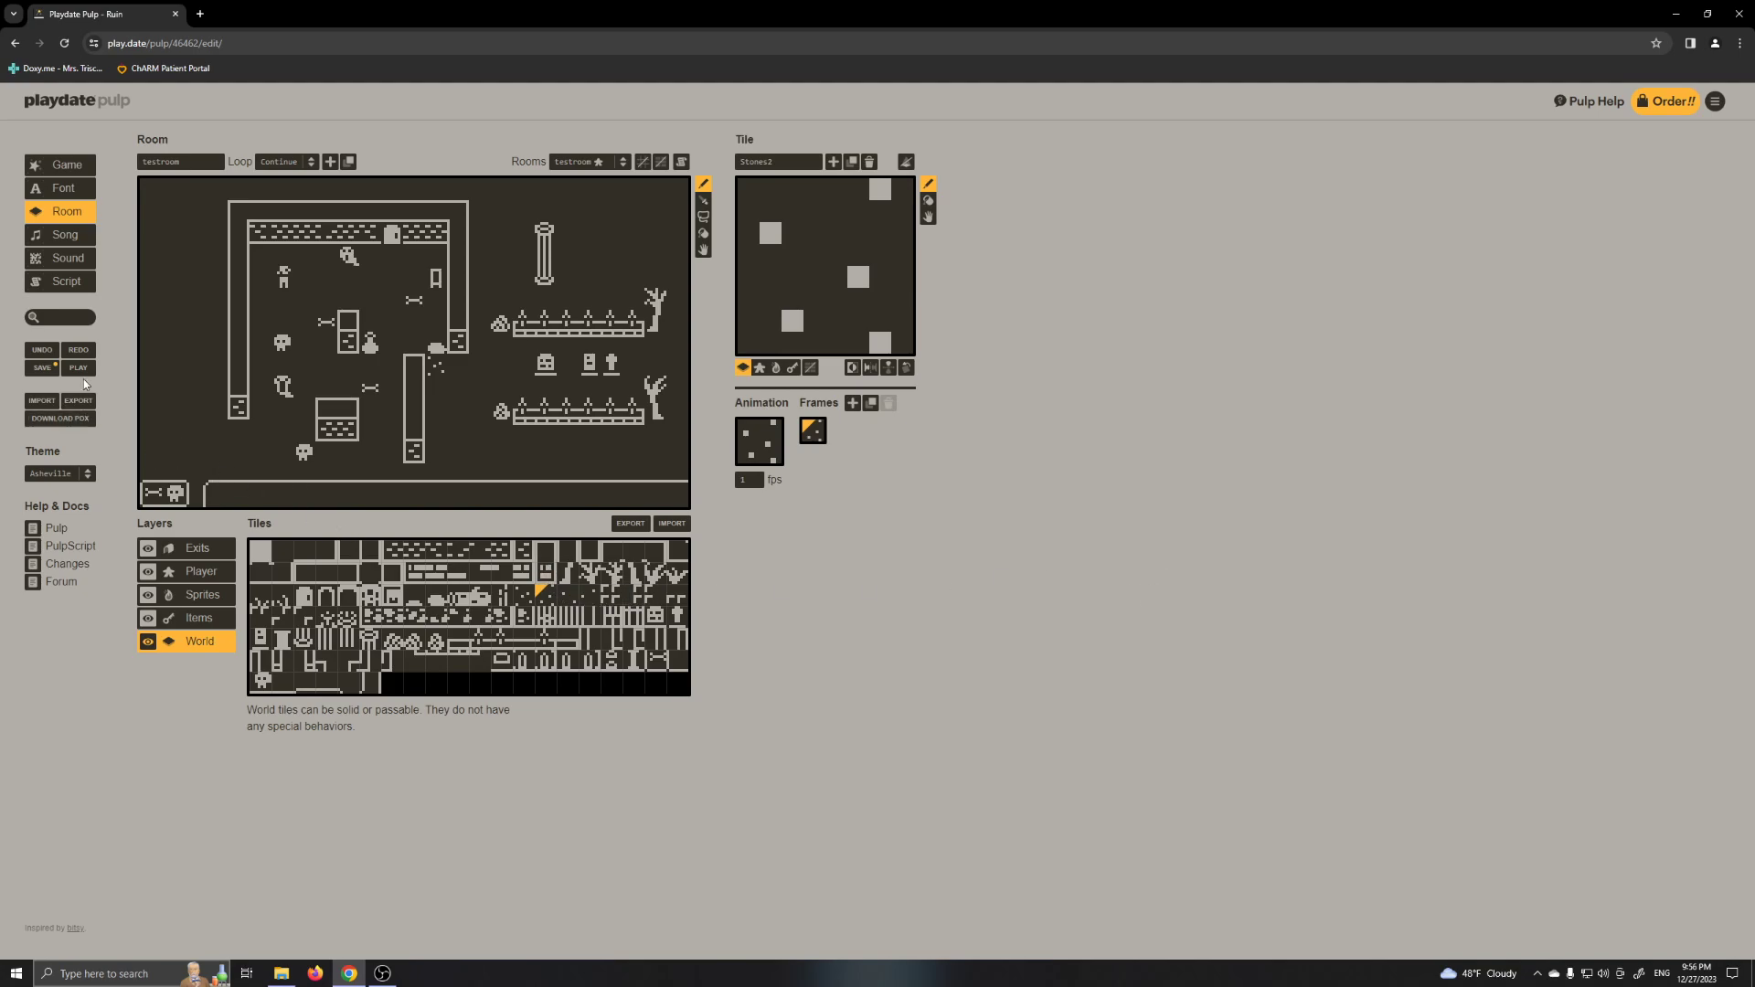
# - Read the enemy1 script's playerMoved handler down to its end and return to the Room editor
pyautogui.click(68, 286)
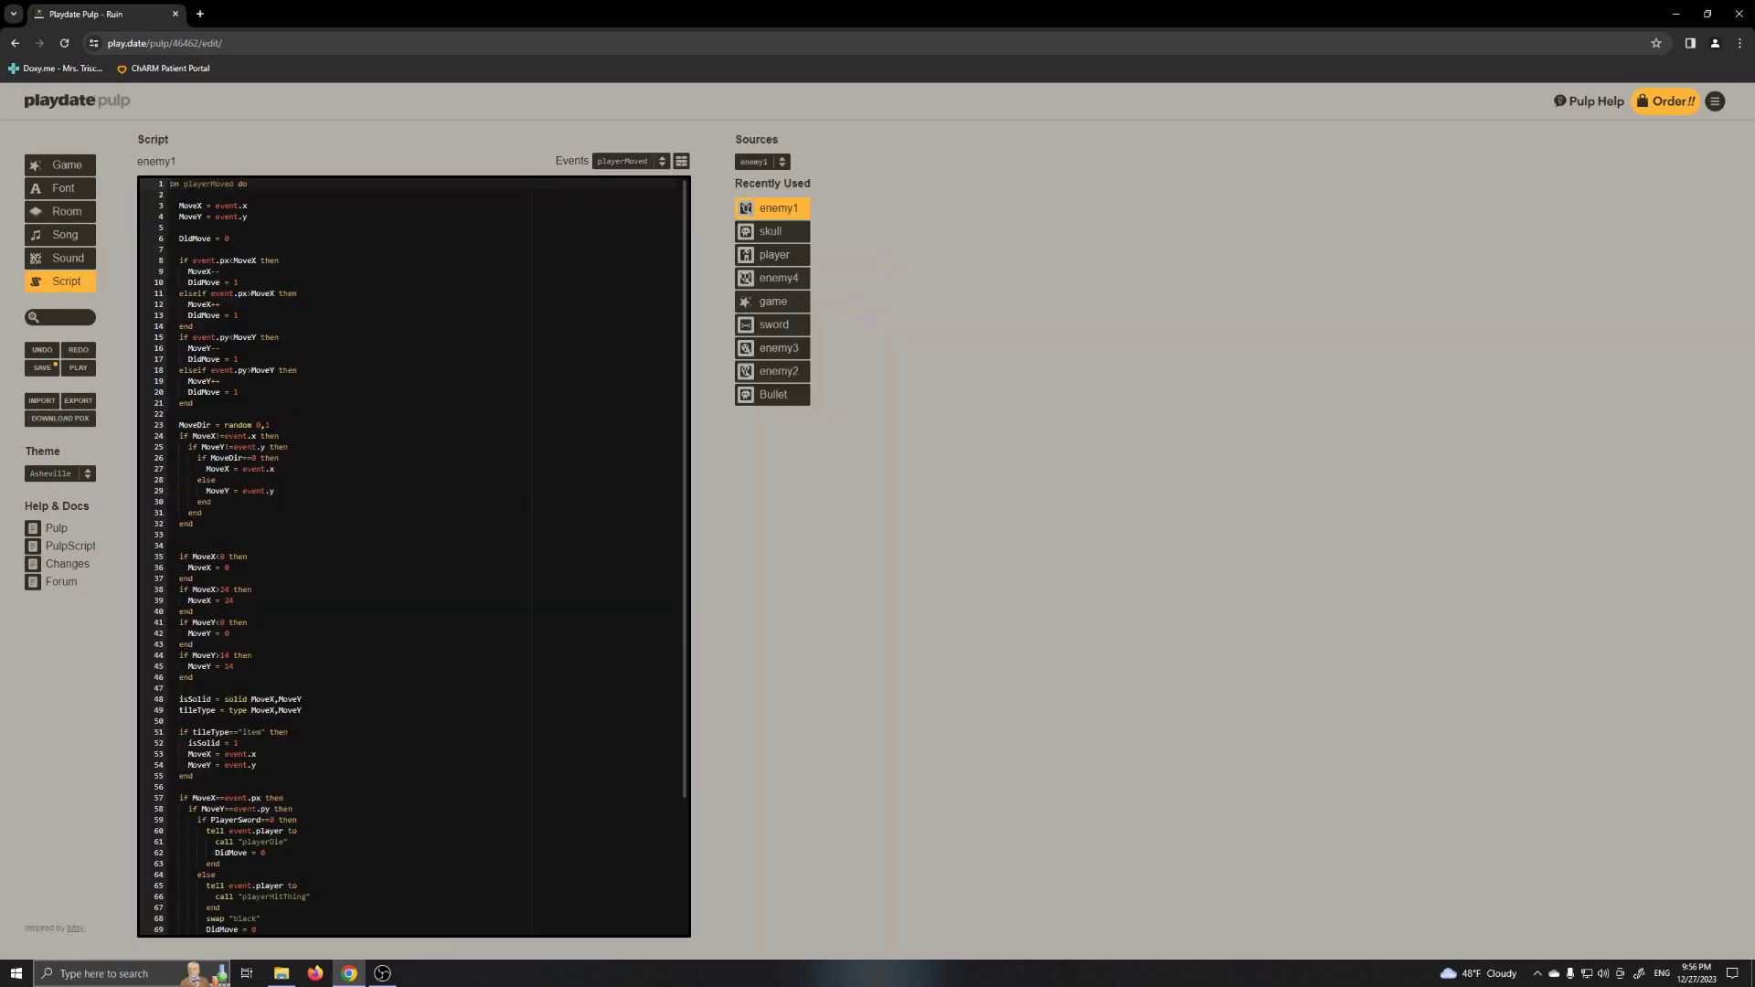
pyautogui.scroll(-1, 543, 677)
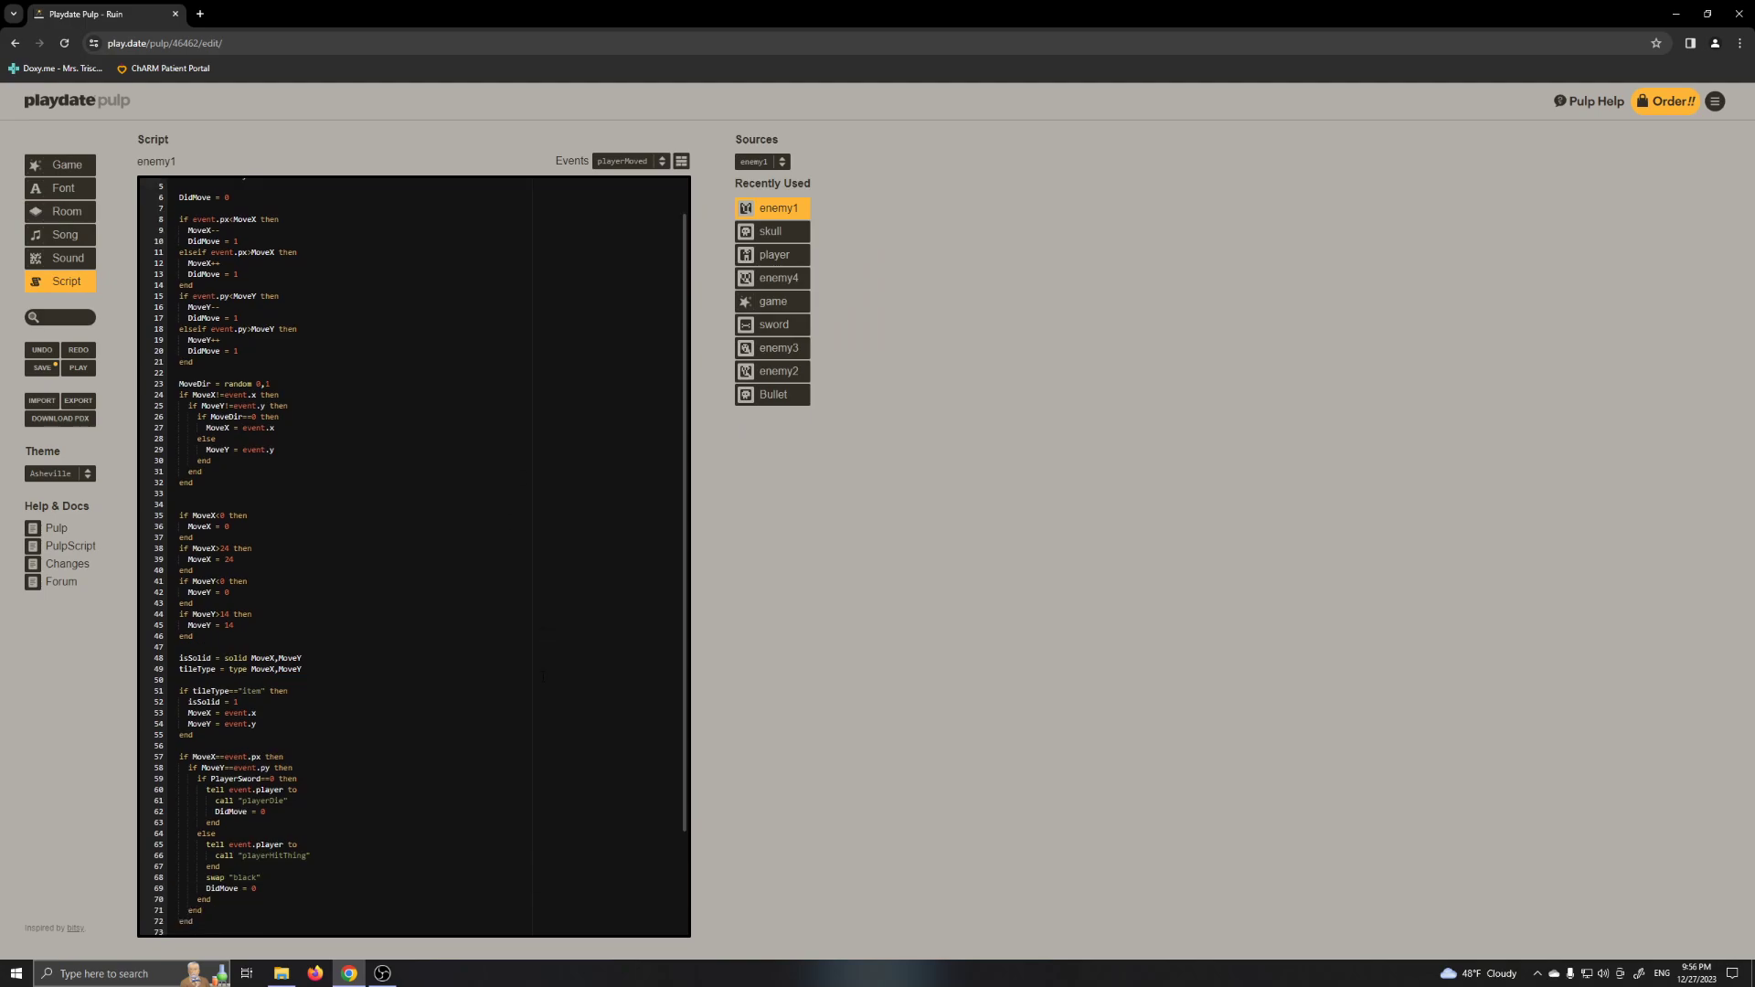
pyautogui.scroll(-3, 543, 677)
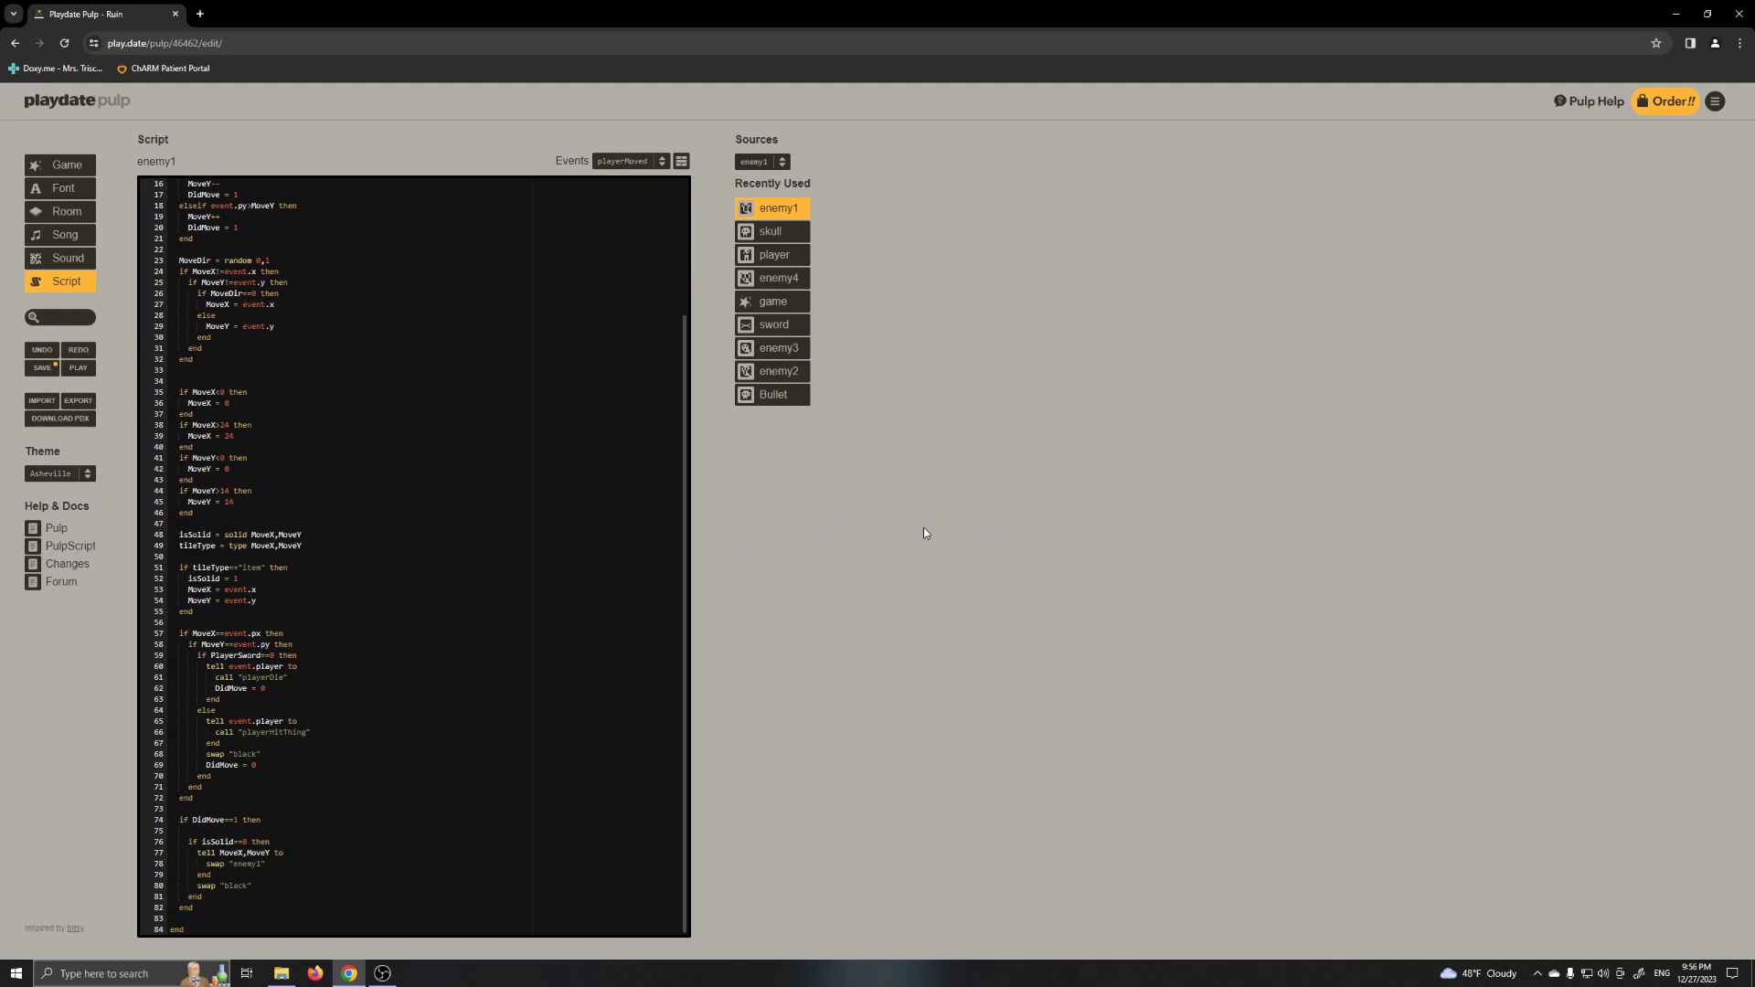
pyautogui.click(66, 211)
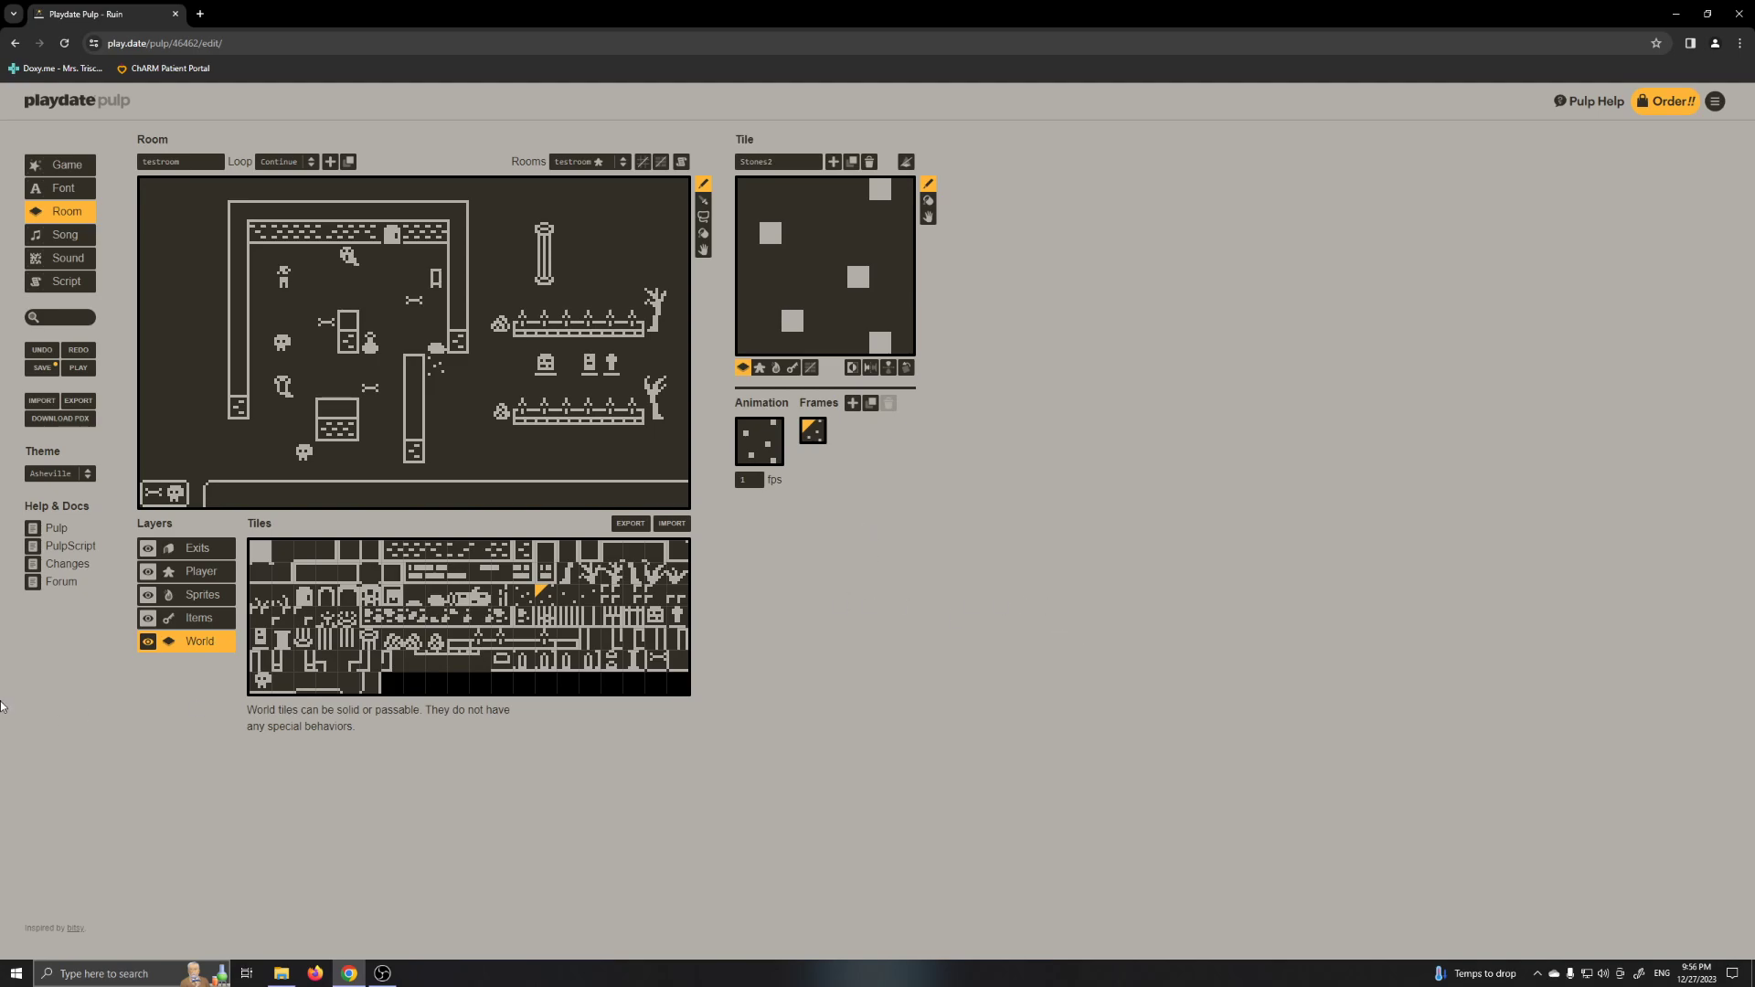
# - Open the player script and highlight its cancel handler and the vase menu option
pyautogui.click(68, 283)
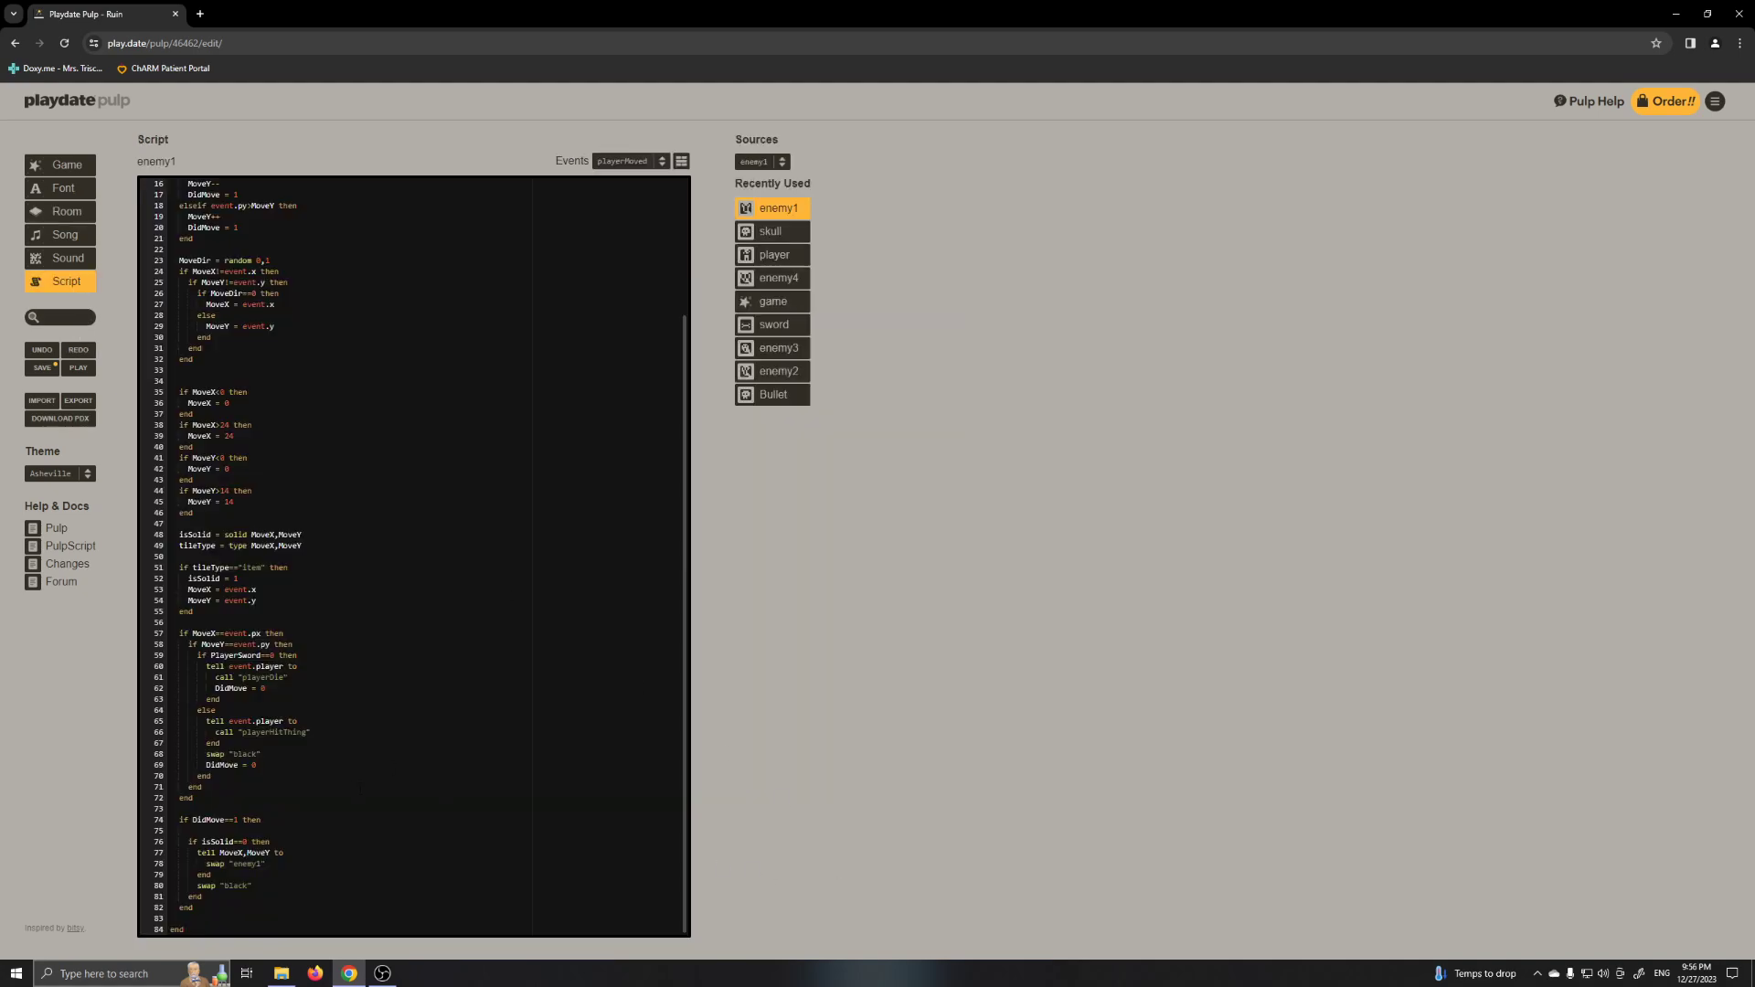
pyautogui.click(782, 303)
pyautogui.click(775, 279)
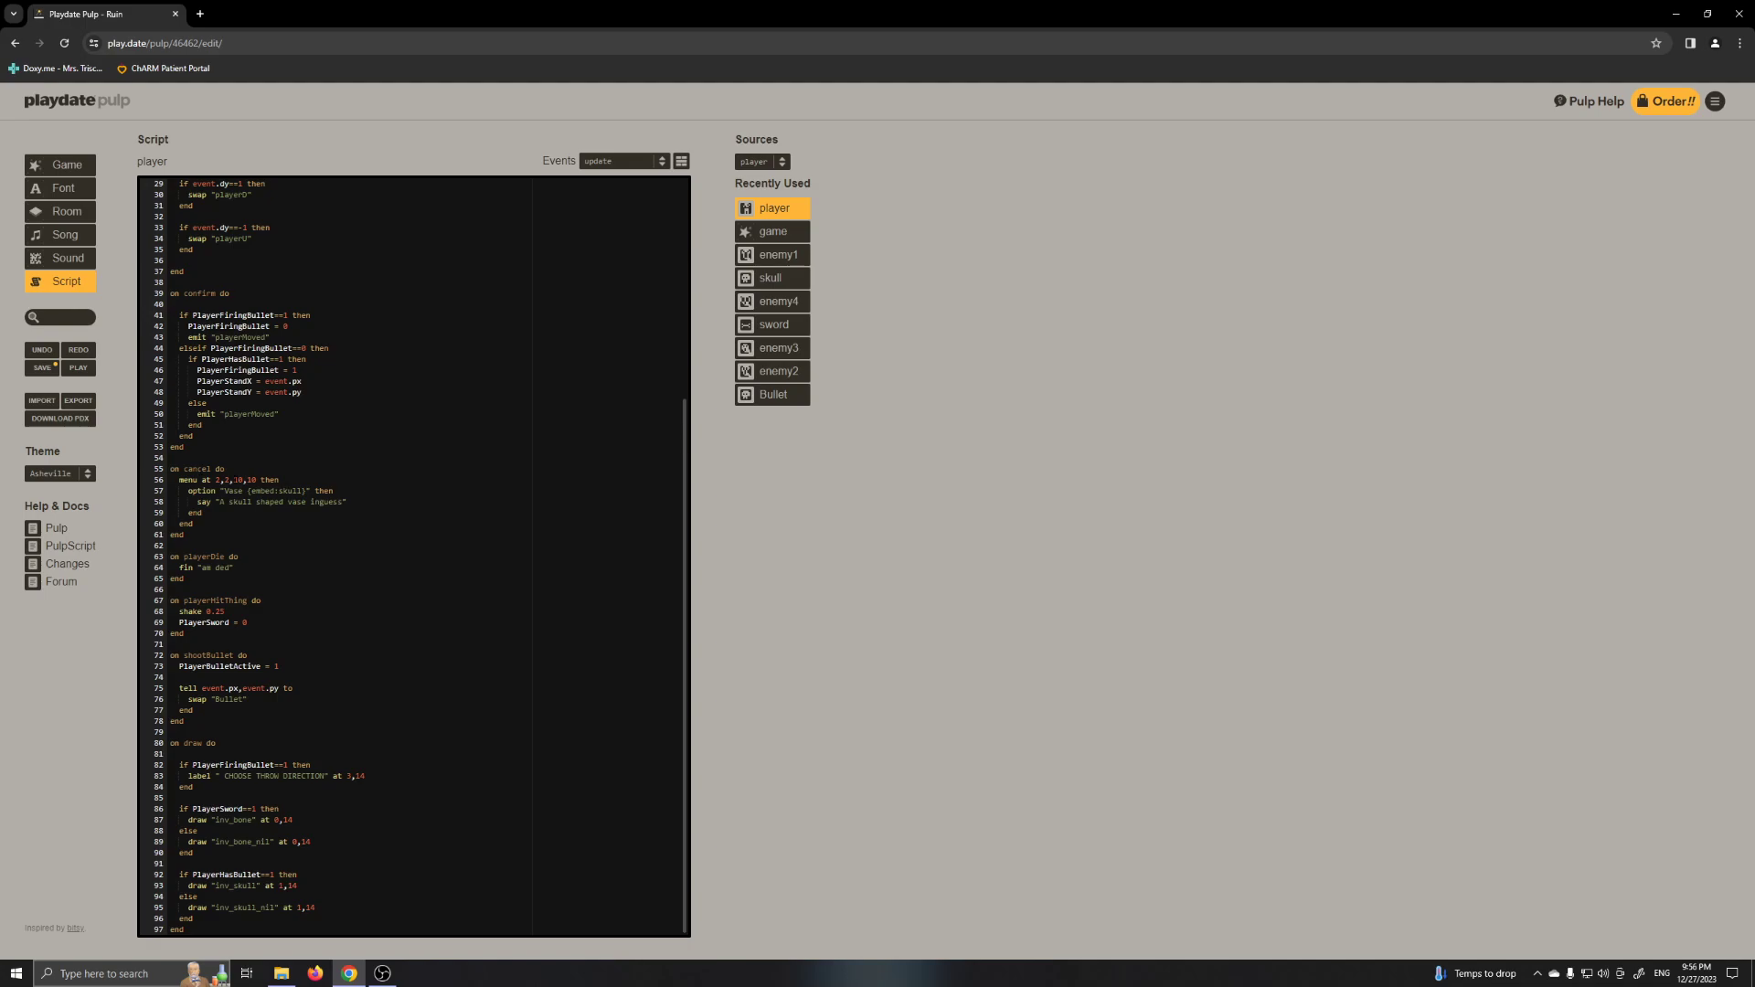
pyautogui.moveTo(170, 469); pyautogui.dragTo(235, 468)
pyautogui.click(232, 472)
pyautogui.moveTo(219, 491); pyautogui.dragTo(311, 492)
# - Review the movement, collision and tile-swap code in the enemy1 script and go back to the Room editor
pyautogui.click(783, 260)
pyautogui.scroll(3, 365, 514)
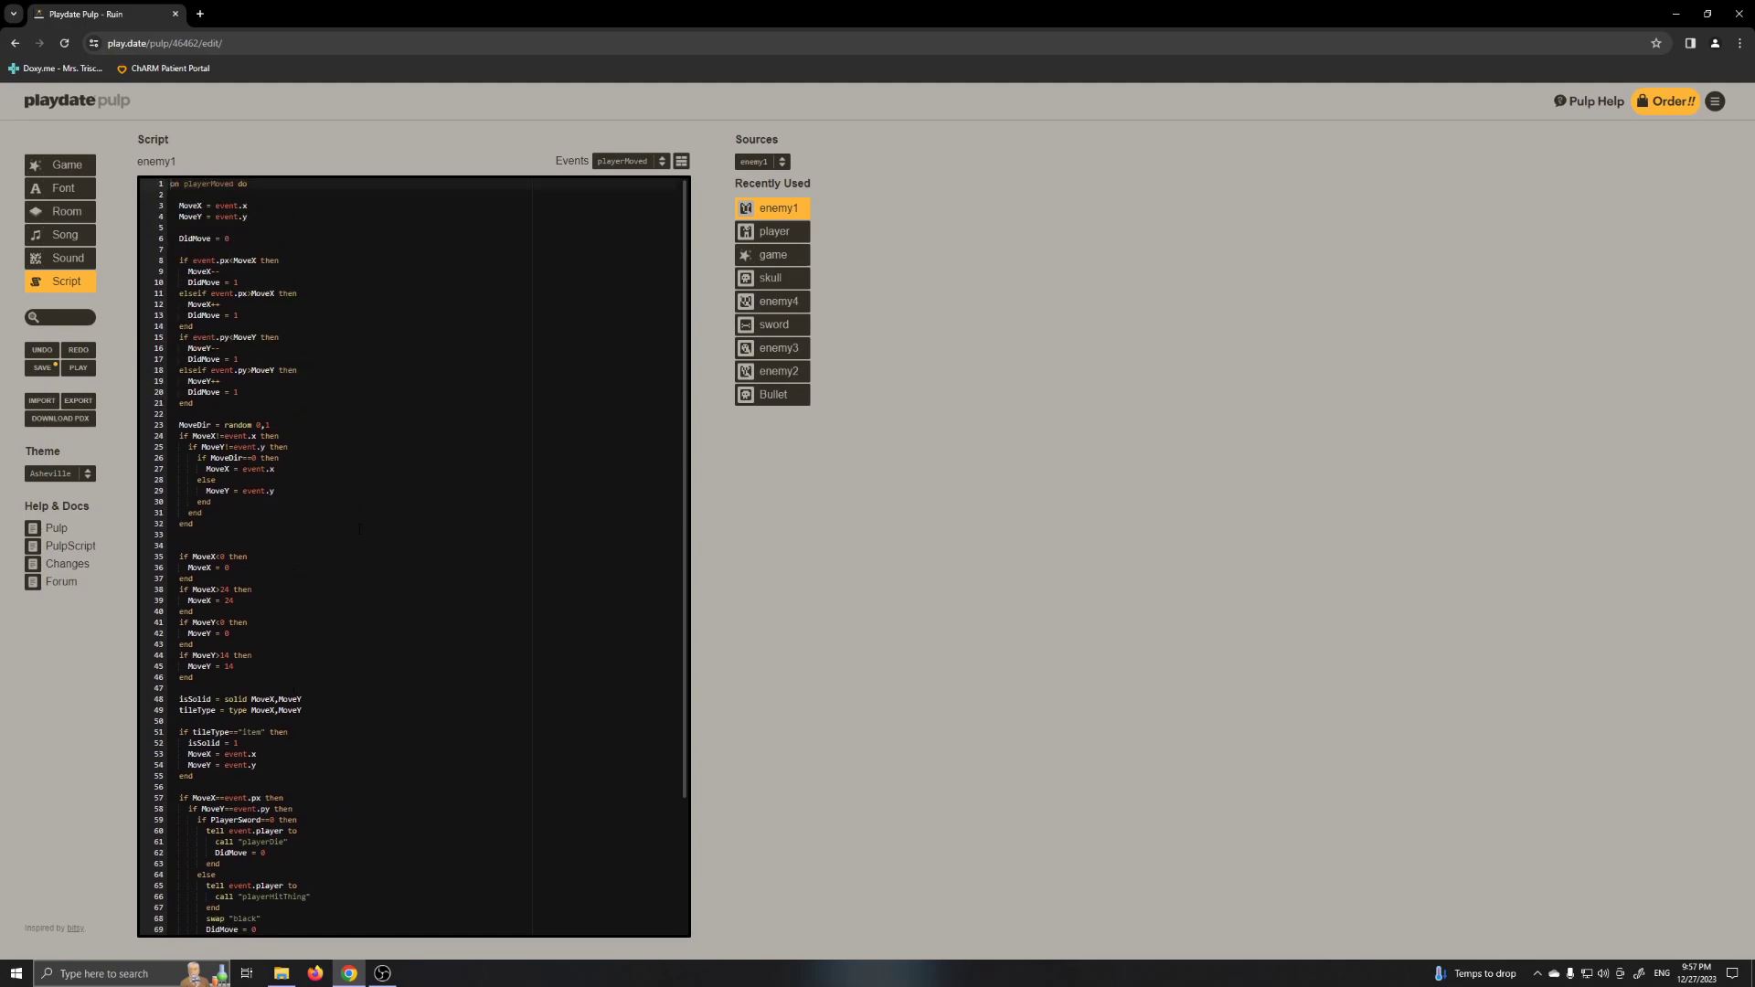
pyautogui.click(354, 483)
pyautogui.scroll(-3, 317, 640)
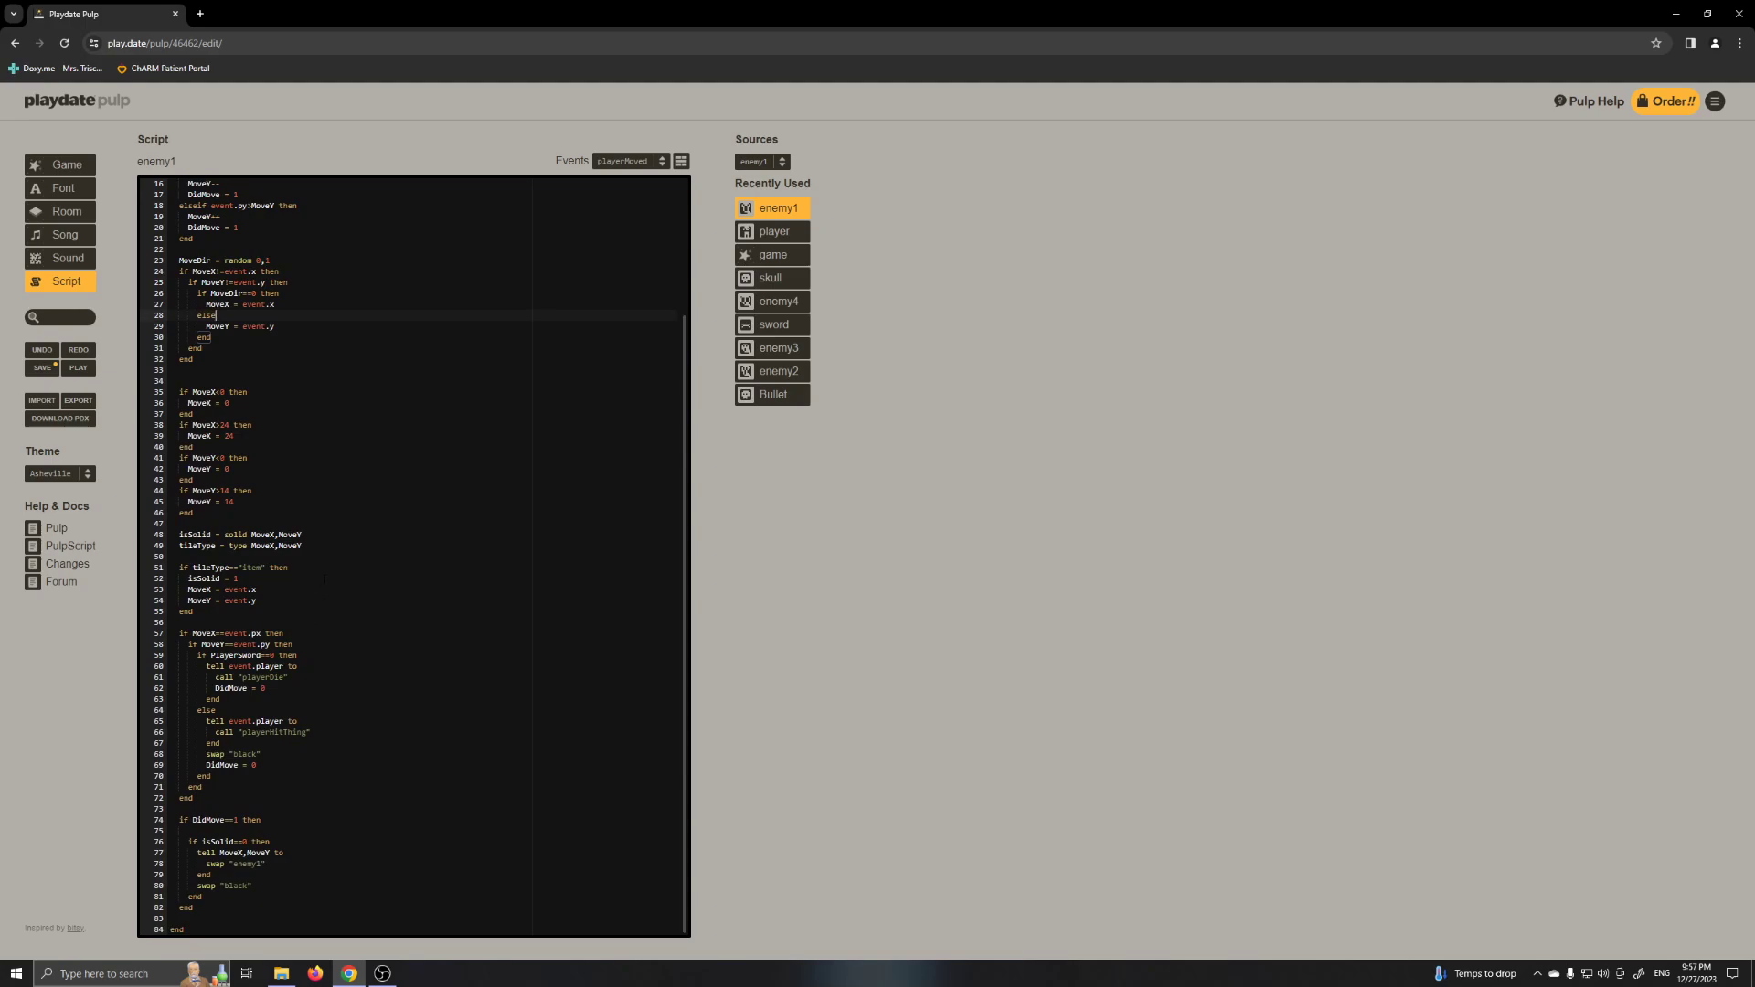
pyautogui.scroll(3, 325, 581)
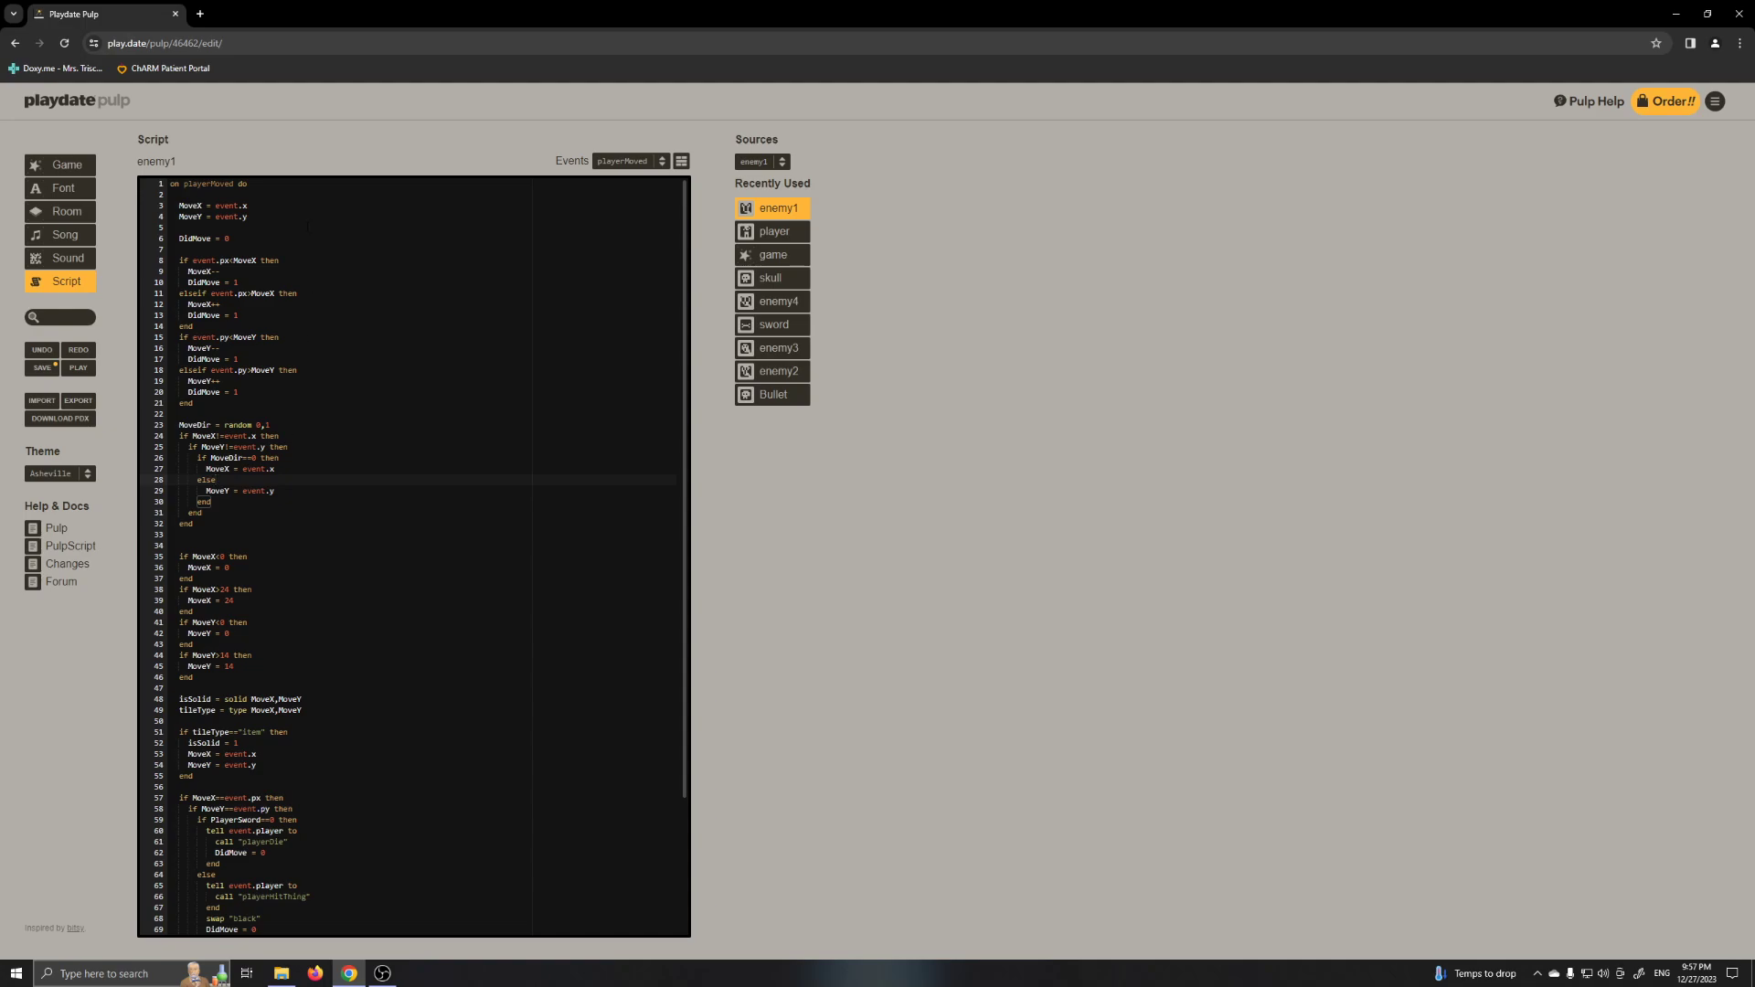
pyautogui.scroll(-3, 380, 724)
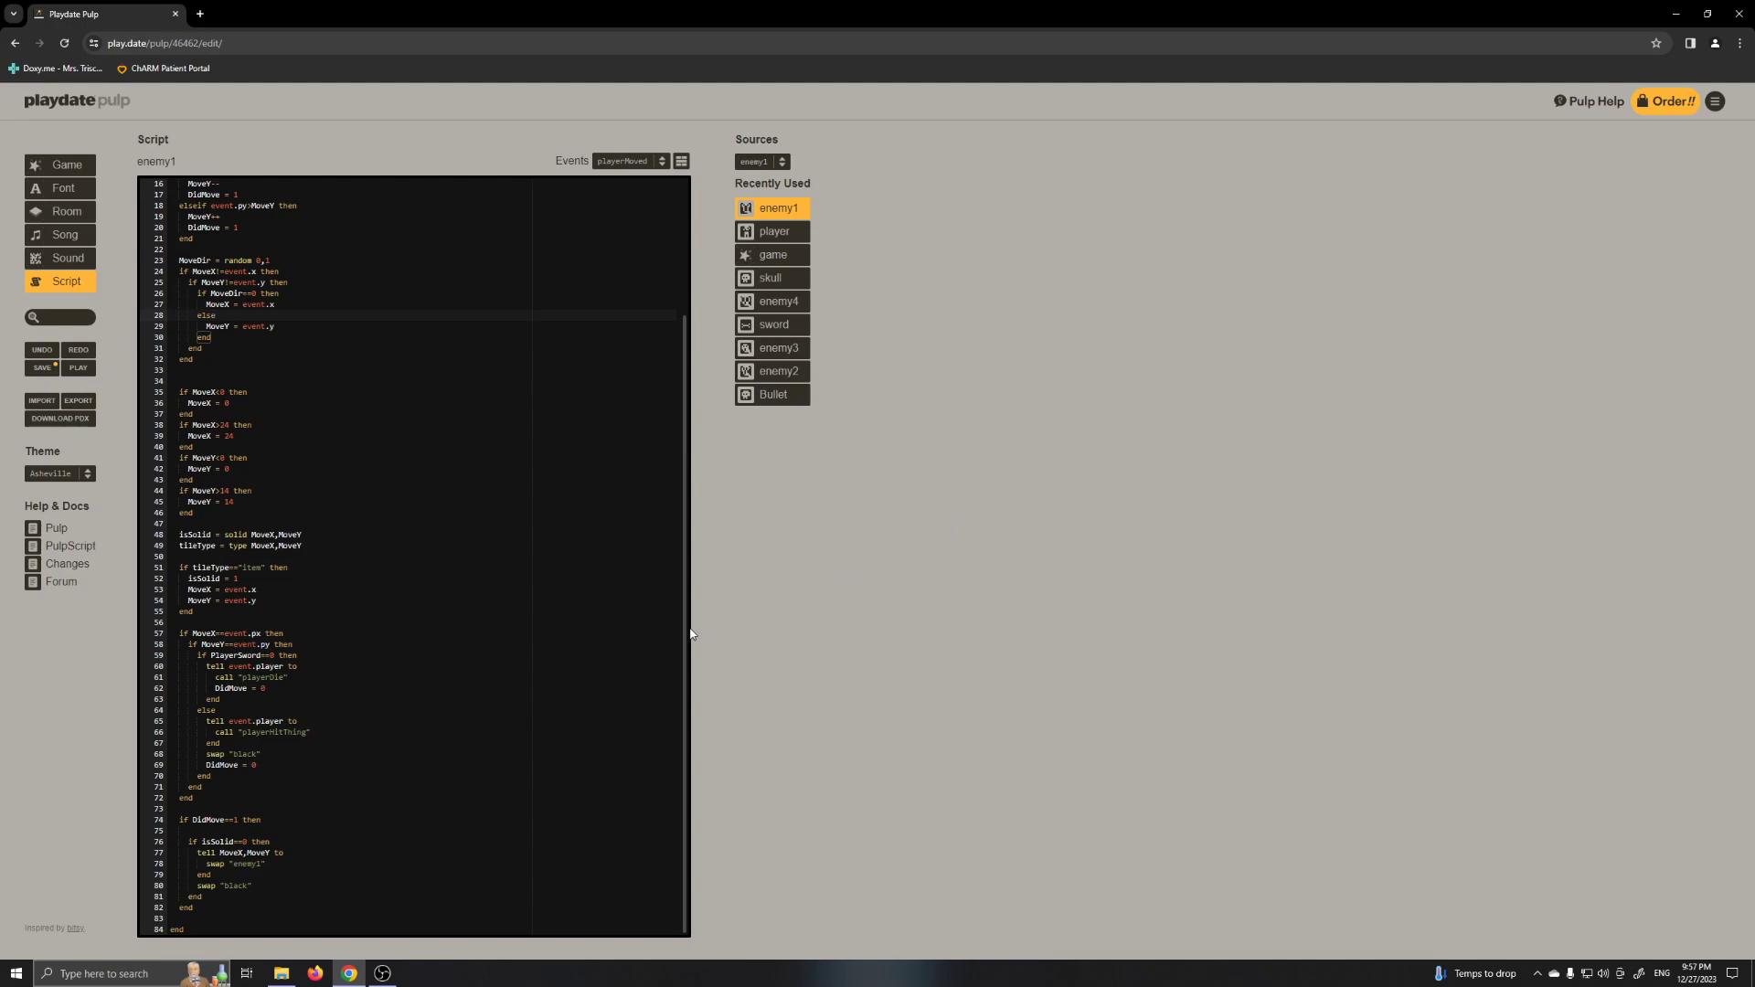
pyautogui.scroll(3, 408, 551)
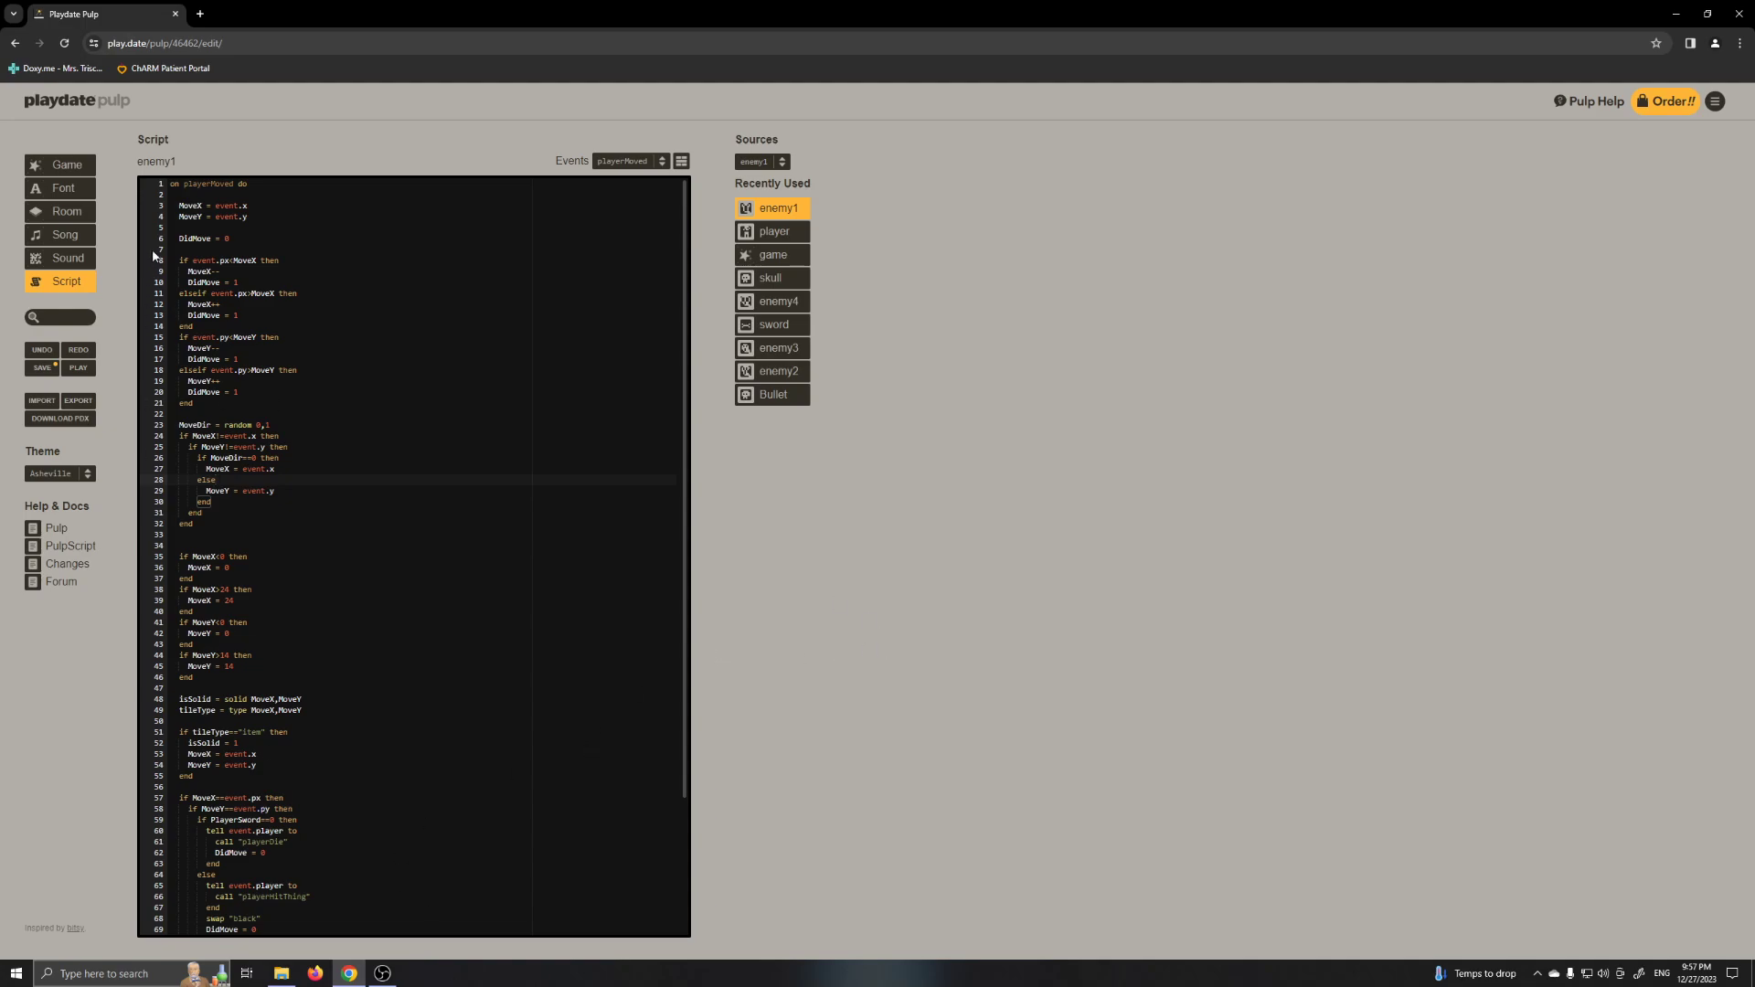
pyautogui.click(66, 212)
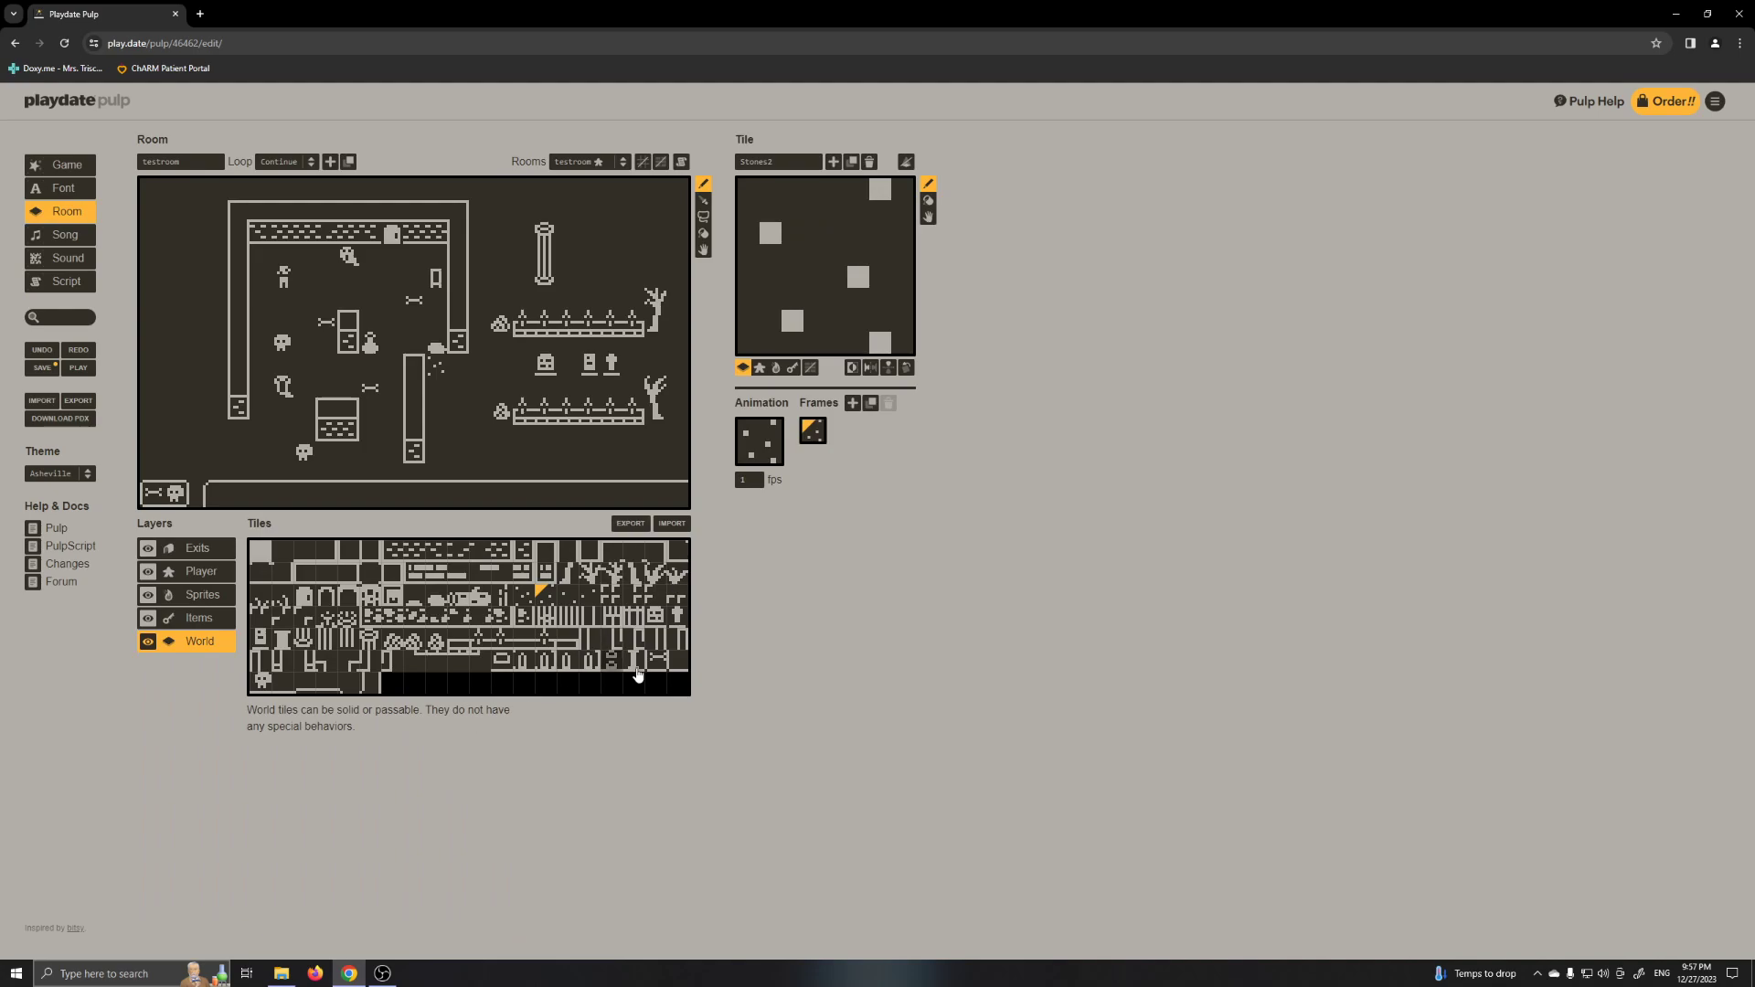